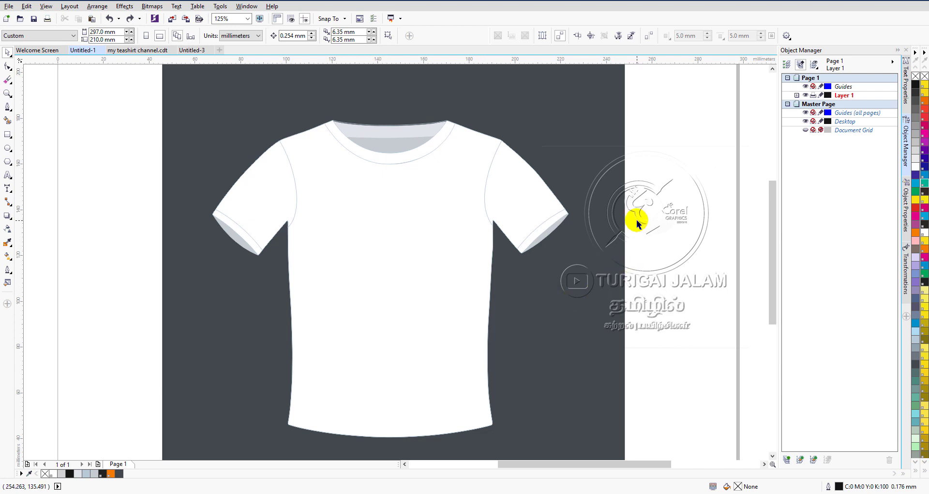
Ungroup the white T-shirt artwork into its individual curves.
{"action": "left_click", "coordinate": [412, 175]}
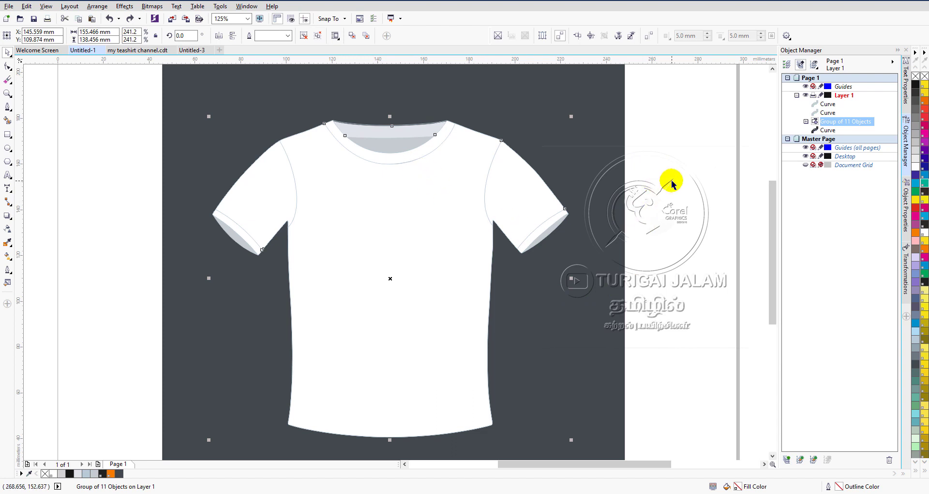
{"action": "left_click", "coordinate": [655, 183]}
{"action": "left_click", "coordinate": [338, 240]}
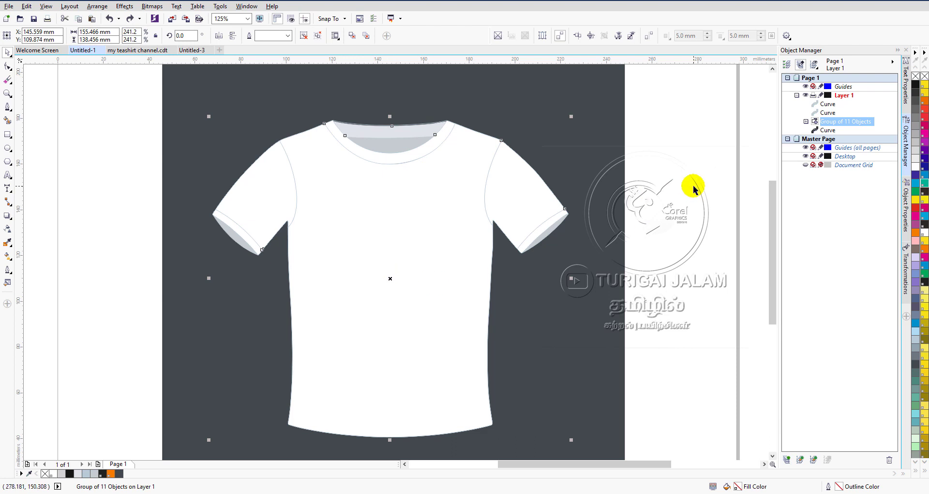
{"action": "left_click", "coordinate": [674, 186]}
{"action": "left_click", "coordinate": [378, 224]}
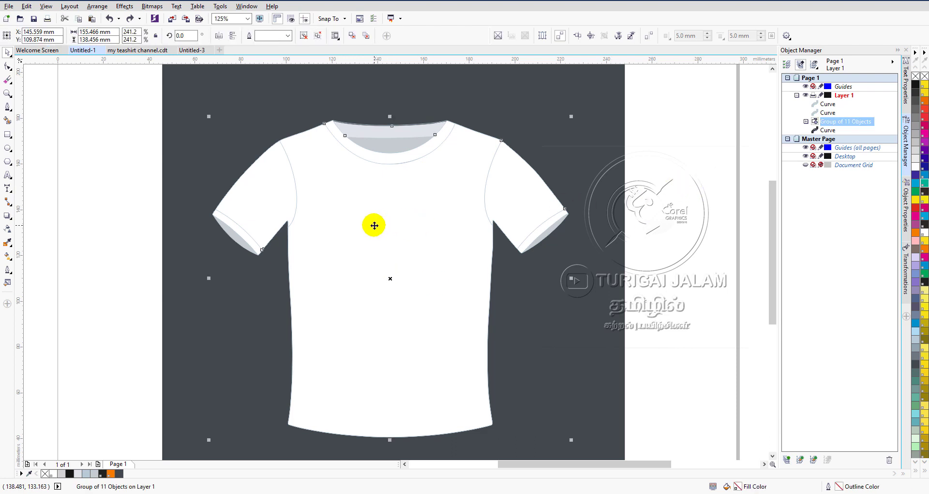
{"action": "key", "text": "ctrl+u"}
{"action": "left_click", "coordinate": [669, 184]}
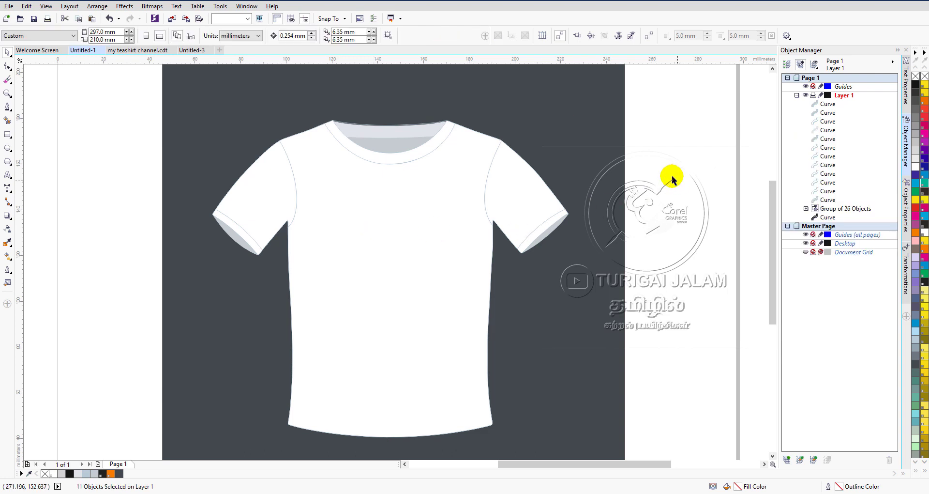
Move the collar pieces, the right-hand sleeve pieces and the white shirt body away from the assembled T-shirt.
{"action": "left_click_drag", "start_coordinate": [380, 135], "coordinate": [436, 111]}
{"action": "left_click_drag", "start_coordinate": [410, 146], "coordinate": [354, 221]}
{"action": "left_click_drag", "start_coordinate": [501, 184], "coordinate": [605, 180]}
{"action": "left_click_drag", "start_coordinate": [523, 234], "coordinate": [565, 171]}
{"action": "left_click_drag", "start_coordinate": [547, 235], "coordinate": [579, 223]}
{"action": "left_click_drag", "start_coordinate": [448, 253], "coordinate": [404, 382]}
Move the left-hand sleeve, cuff and inner sleeve pieces outward, away from the shirt.
{"action": "left_click_drag", "start_coordinate": [235, 232], "coordinate": [185, 256]}
{"action": "left_click_drag", "start_coordinate": [246, 179], "coordinate": [223, 153]}
{"action": "left_click_drag", "start_coordinate": [252, 237], "coordinate": [239, 243]}
{"action": "left_click_drag", "start_coordinate": [300, 212], "coordinate": [251, 132]}
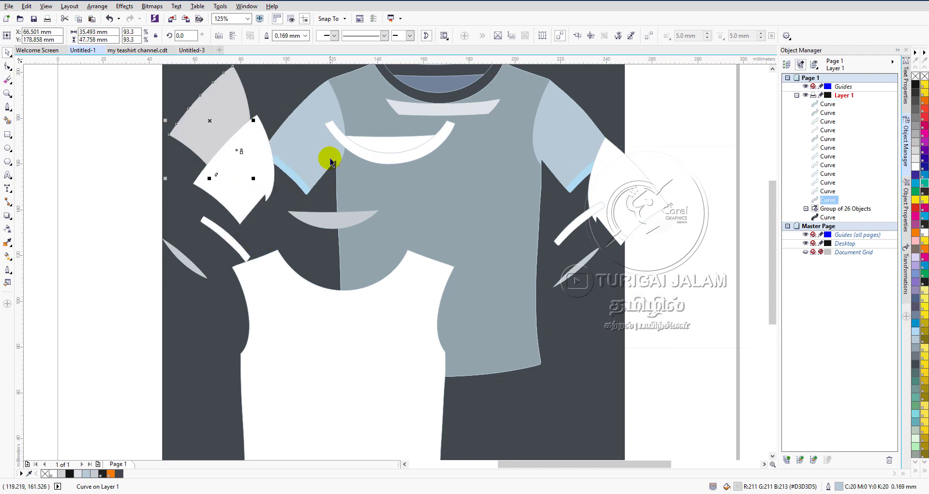
{"action": "left_click_drag", "start_coordinate": [321, 151], "coordinate": [269, 133]}
Rearrange the blue-grey grouped shirt, neckline pieces, white body and right-hand sleeve to show them as separate parts.
{"action": "left_click_drag", "start_coordinate": [399, 184], "coordinate": [466, 239]}
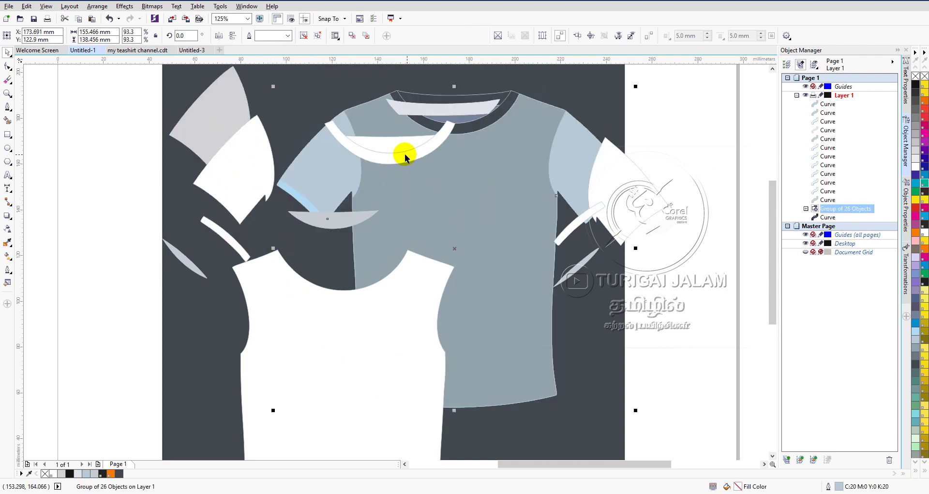
{"action": "left_click_drag", "start_coordinate": [386, 146], "coordinate": [374, 127]}
{"action": "left_click_drag", "start_coordinate": [395, 163], "coordinate": [358, 247]}
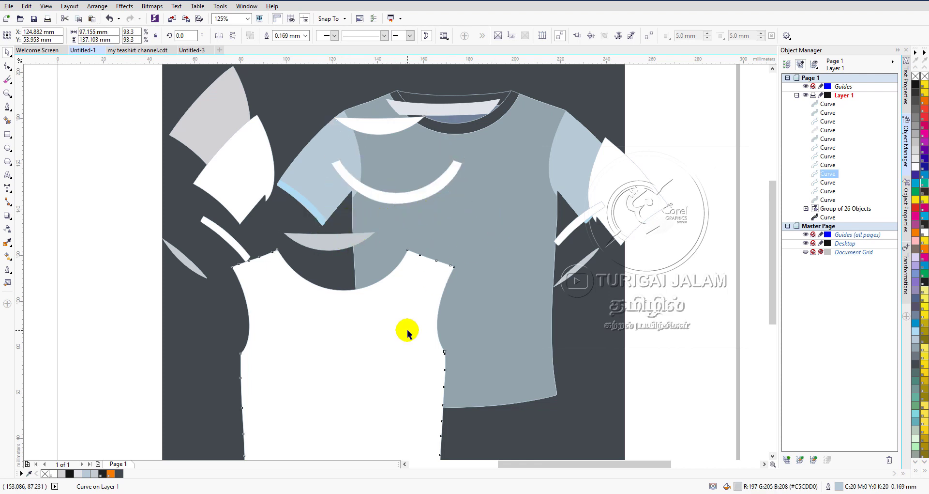
{"action": "left_click_drag", "start_coordinate": [407, 328], "coordinate": [380, 355]}
{"action": "left_click", "coordinate": [484, 193]}
{"action": "left_click_drag", "start_coordinate": [483, 193], "coordinate": [484, 204]}
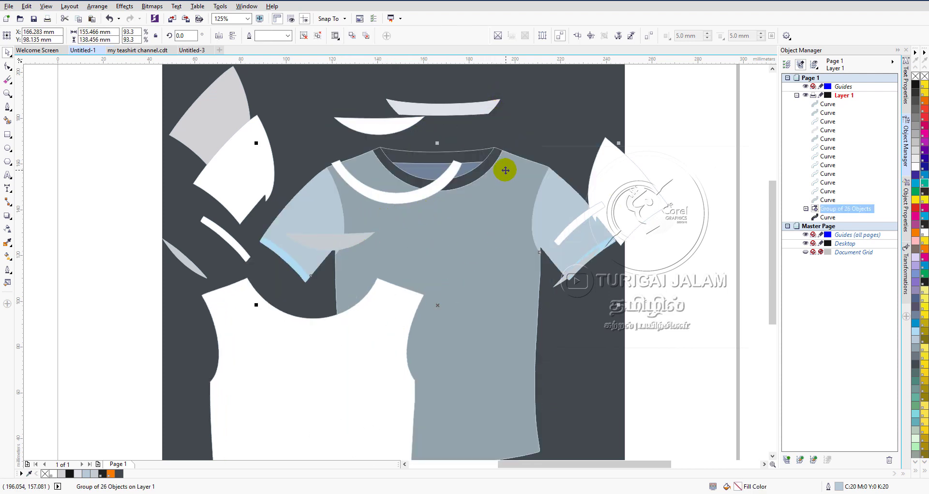
{"action": "left_click_drag", "start_coordinate": [505, 171], "coordinate": [489, 154]}
{"action": "left_click_drag", "start_coordinate": [638, 185], "coordinate": [560, 188]}
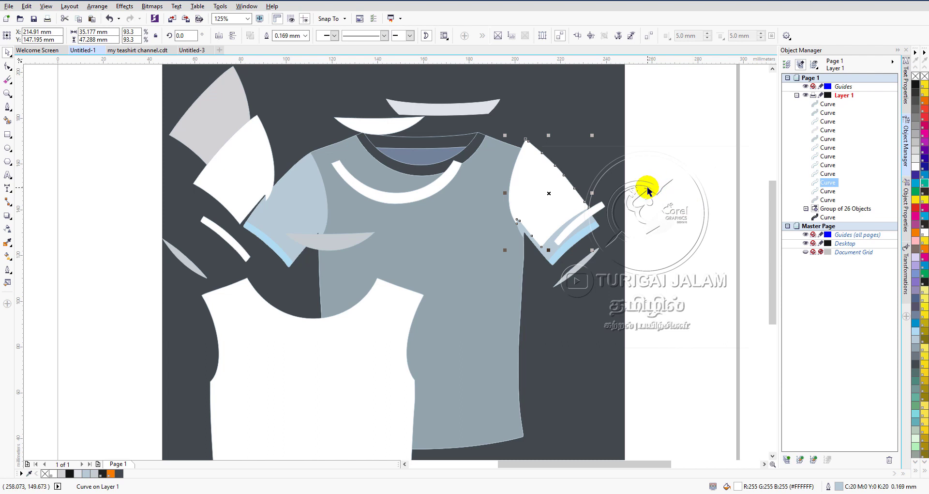
Undo all the moves of the T-shirt pieces and clear the selection.
{"action": "key", "text": "ctrl+z"}
{"action": "key", "text": "ctrl+z"}
{"action": "key", "text": "ctrl+z"}
{"action": "key", "text": "ctrl+z"}
{"action": "key", "text": "ctrl+z"}
{"action": "key", "text": "ctrl+z"}
{"action": "key", "text": "ctrl+z"}
{"action": "key", "text": "ctrl+z"}
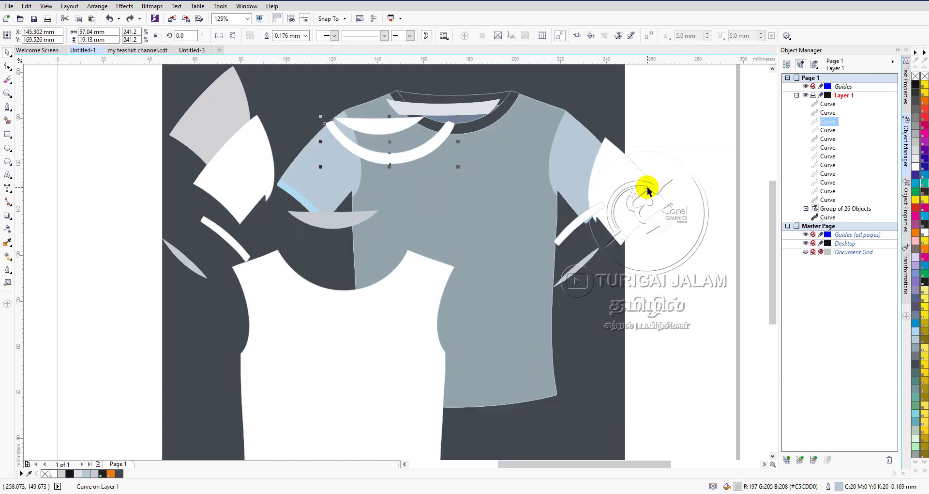
{"action": "key", "text": "ctrl+z"}
{"action": "key", "text": "ctrl+z"}
{"action": "key", "text": "ctrl+z"}
{"action": "key", "text": "ctrl+z"}
{"action": "key", "text": "ctrl+z"}
{"action": "key", "text": "ctrl+z"}
{"action": "key", "text": "ctrl+z"}
{"action": "key", "text": "ctrl+z"}
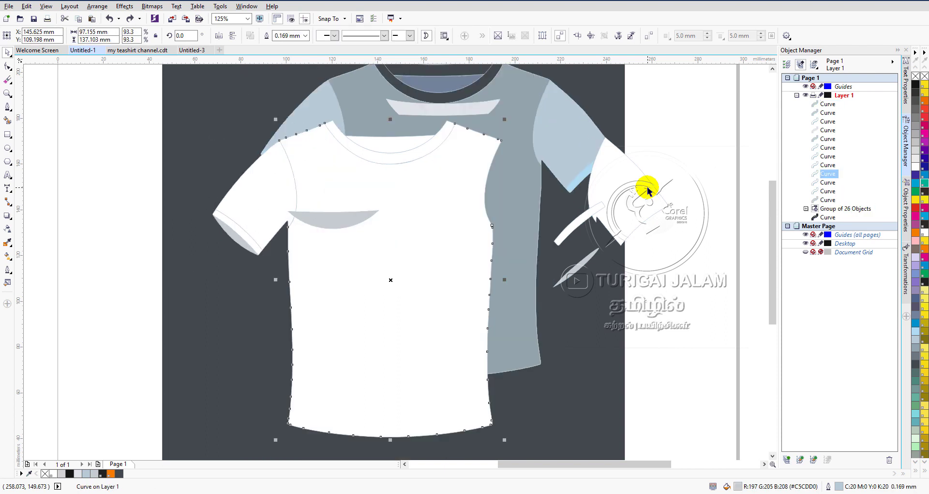
{"action": "key", "text": "ctrl+z"}
{"action": "key", "text": "ctrl+z"}
{"action": "key", "text": "ctrl+z"}
{"action": "key", "text": "ctrl+z"}
{"action": "key", "text": "ctrl+z"}
{"action": "key", "text": "ctrl+z"}
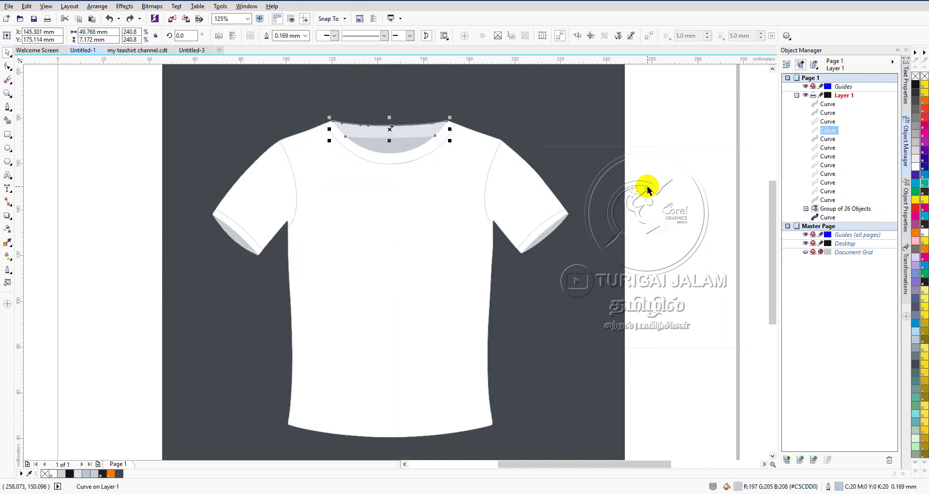
{"action": "left_click", "coordinate": [668, 165]}
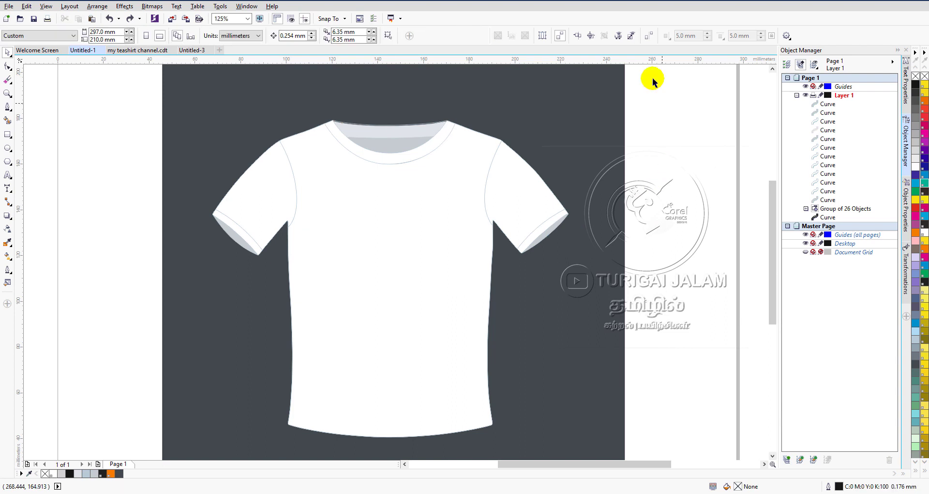
Look through the open T-shirt documents and display page 1 of my teashirt channel.cdt.
{"action": "left_click", "coordinate": [130, 51]}
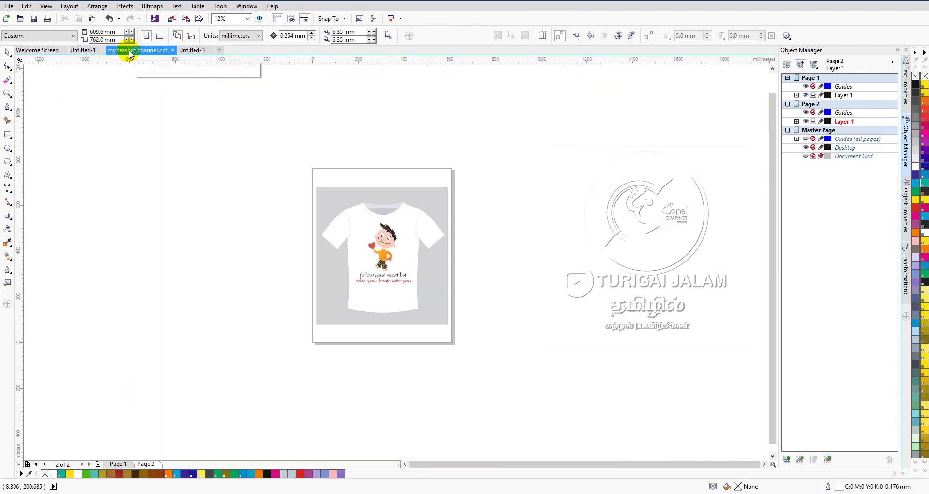
{"action": "left_click", "coordinate": [186, 51]}
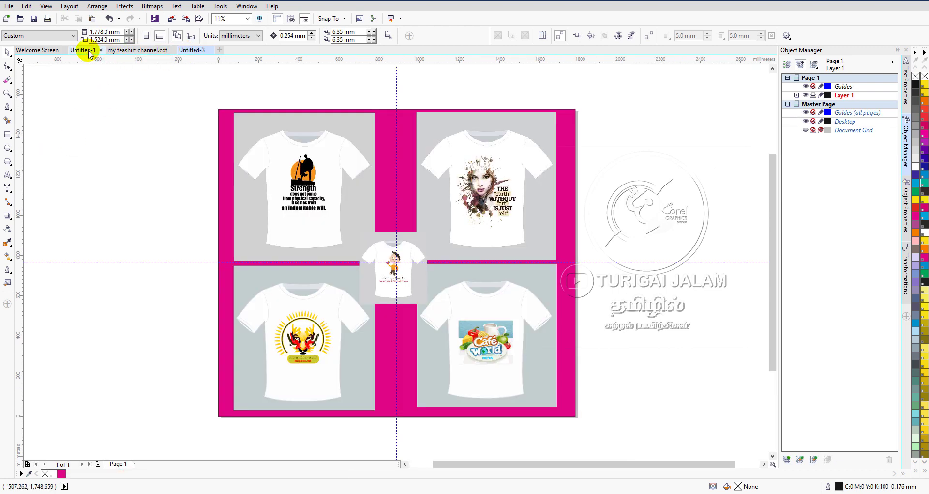
{"action": "left_click", "coordinate": [82, 50]}
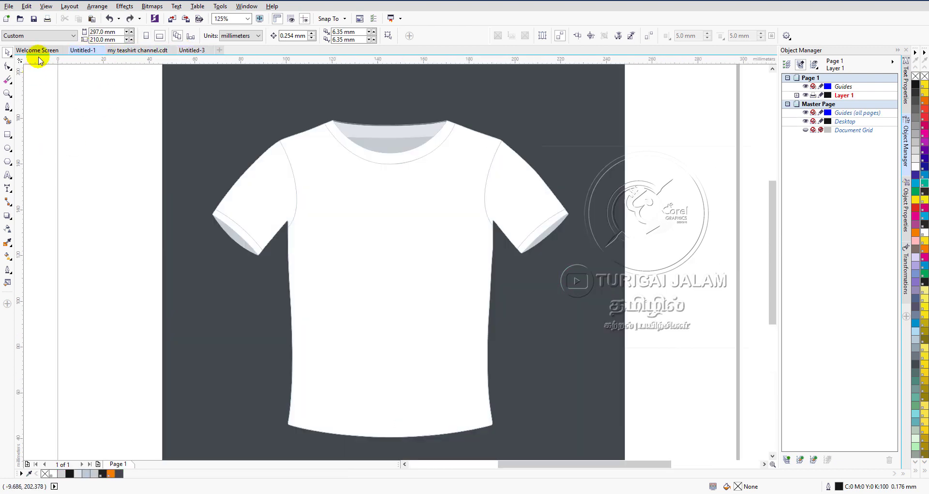
{"action": "left_click", "coordinate": [135, 50]}
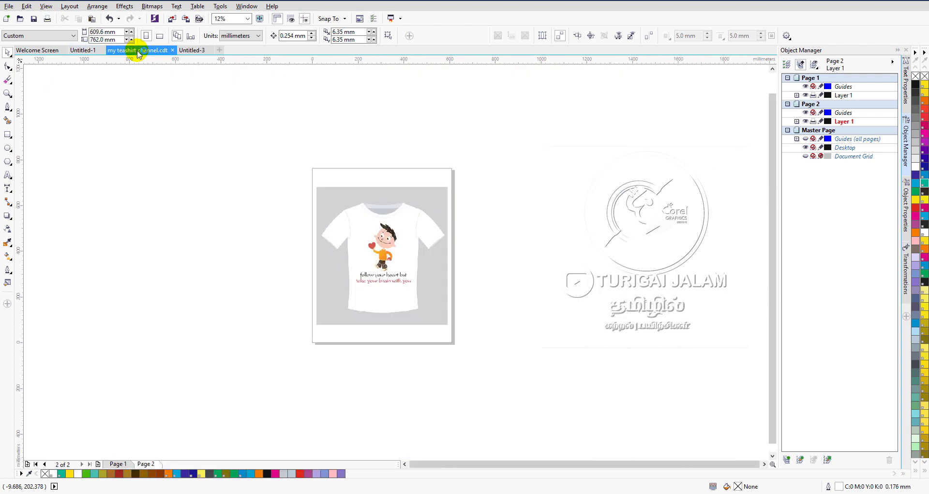
{"action": "left_click", "coordinate": [118, 463]}
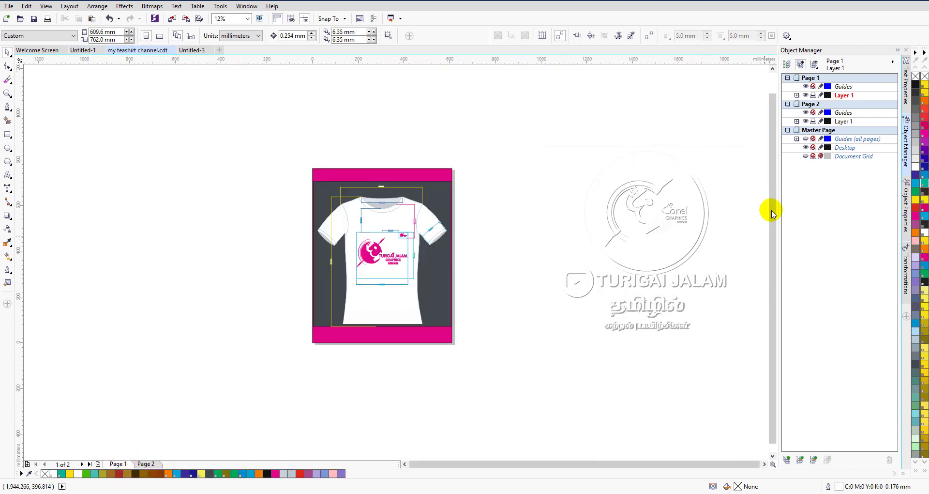
Inspect the magenta background rectangle and the grouped T-shirt artwork on page 1.
{"action": "scroll", "coordinate": [361, 257], "scroll_direction": "up", "scroll_amount": 2}
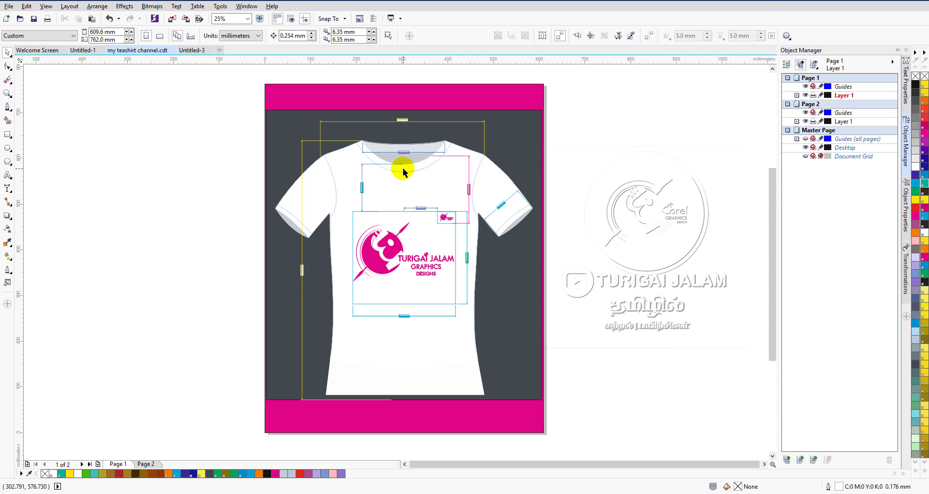
{"action": "left_click", "coordinate": [328, 92]}
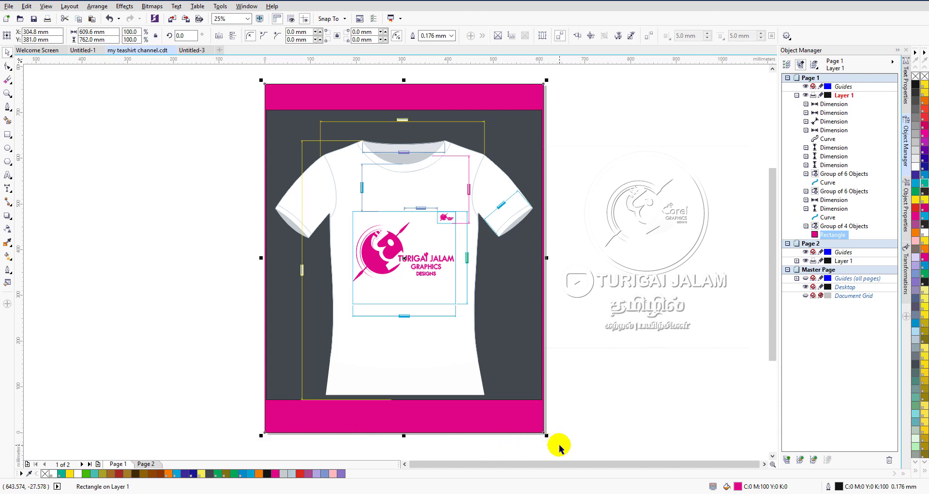
{"action": "left_click", "coordinate": [637, 257]}
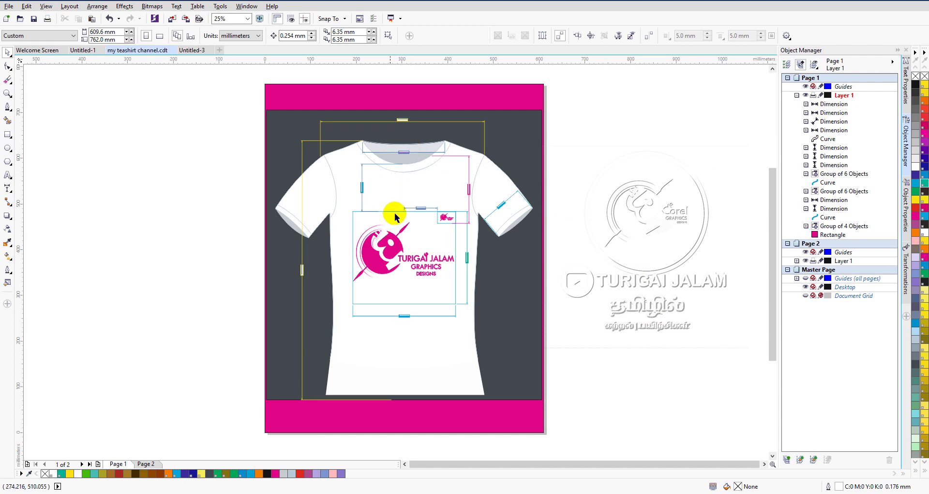
{"action": "left_click", "coordinate": [491, 176]}
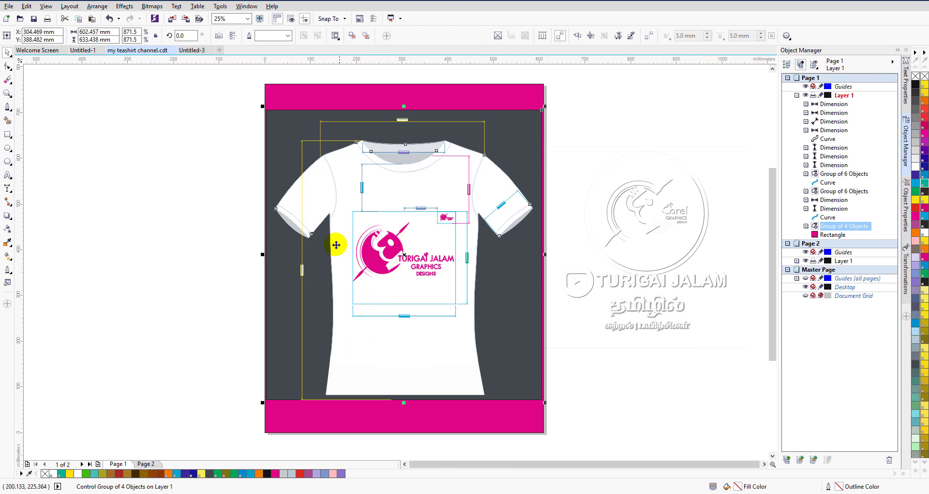
Examine the vertical dimension for the T-shirt's overall length.
{"action": "scroll", "coordinate": [295, 290], "scroll_direction": "up", "scroll_amount": 2}
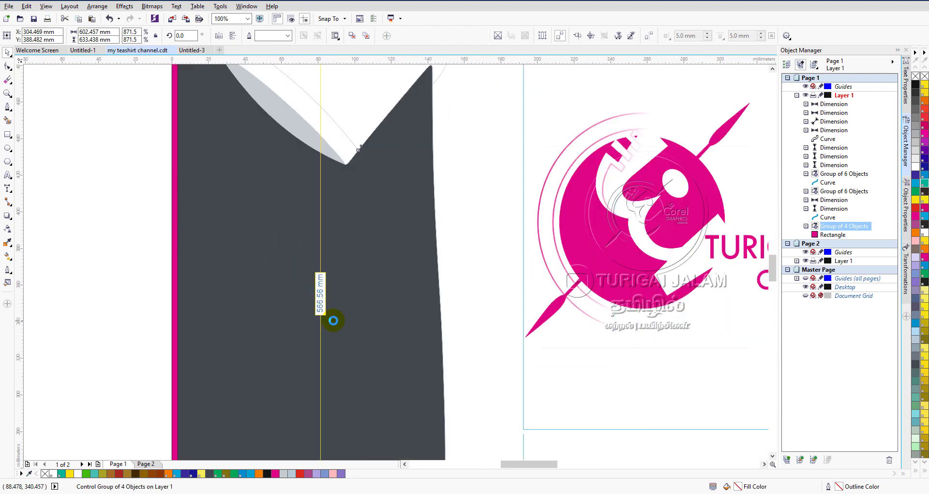
{"action": "scroll", "coordinate": [335, 319], "scroll_direction": "up", "scroll_amount": 2}
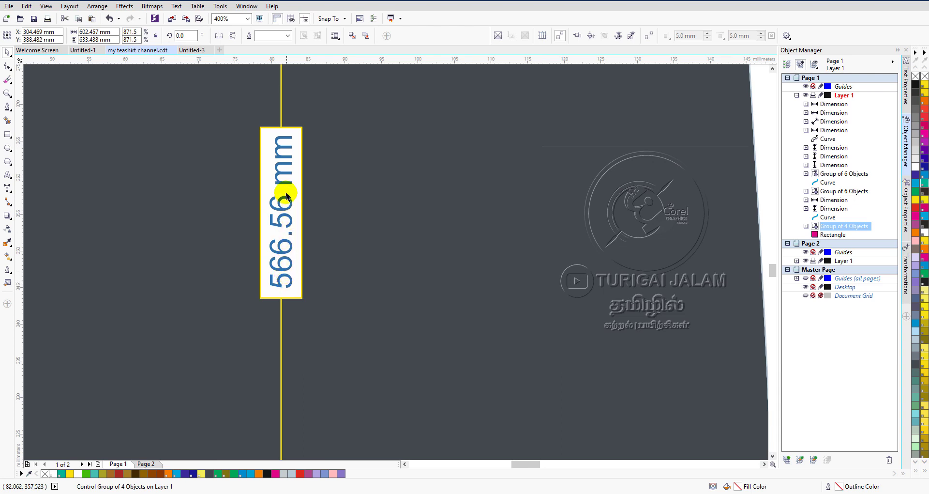
{"action": "scroll", "coordinate": [289, 221], "scroll_direction": "down", "scroll_amount": 1}
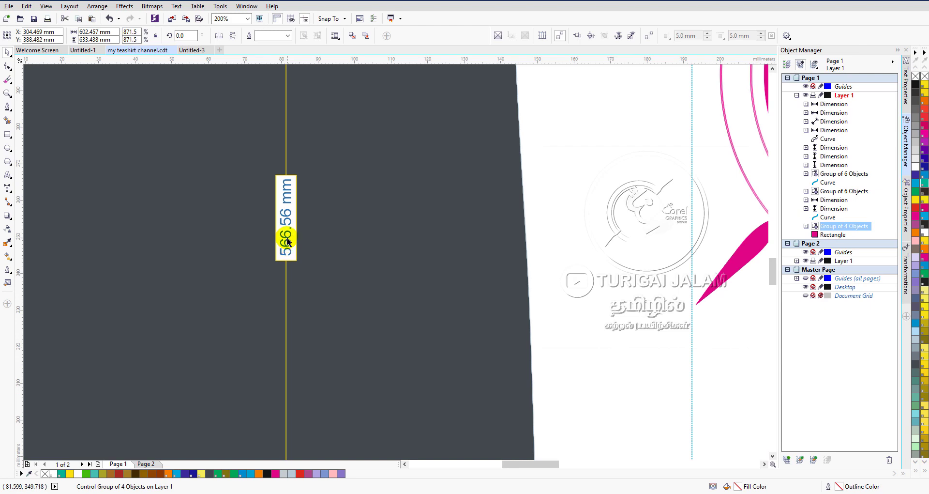
{"action": "scroll", "coordinate": [287, 237], "scroll_direction": "down", "scroll_amount": 3}
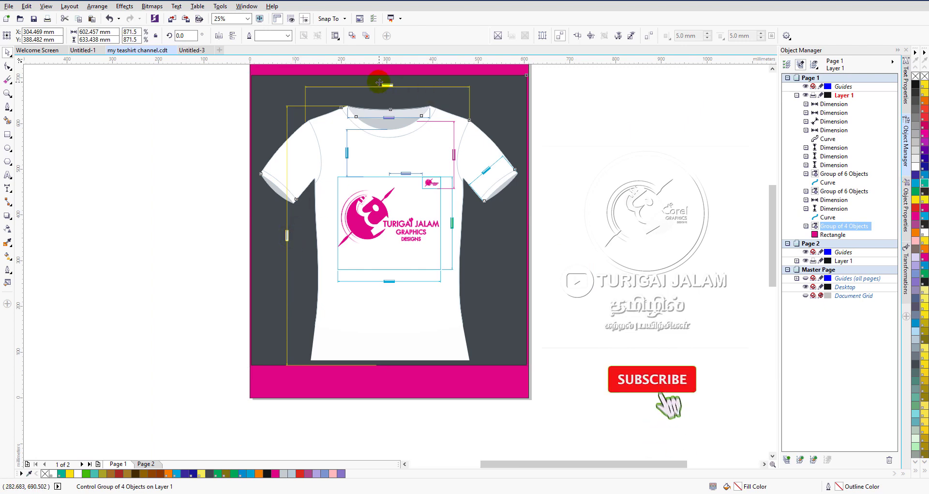
Examine the shoulder-width and neck-width dimensions and the other measurements on the T-shirt's upper part.
{"action": "scroll", "coordinate": [421, 92], "scroll_direction": "up", "scroll_amount": 3}
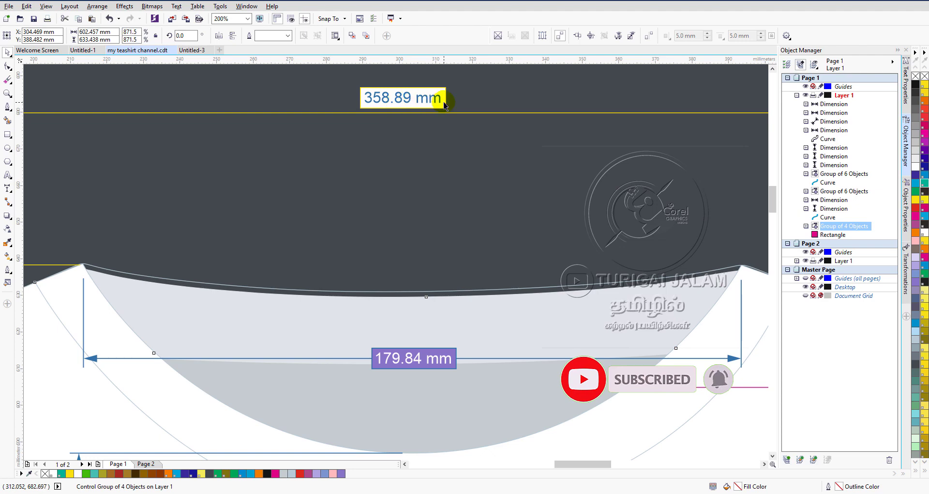
{"action": "scroll", "coordinate": [444, 104], "scroll_direction": "down", "scroll_amount": 3}
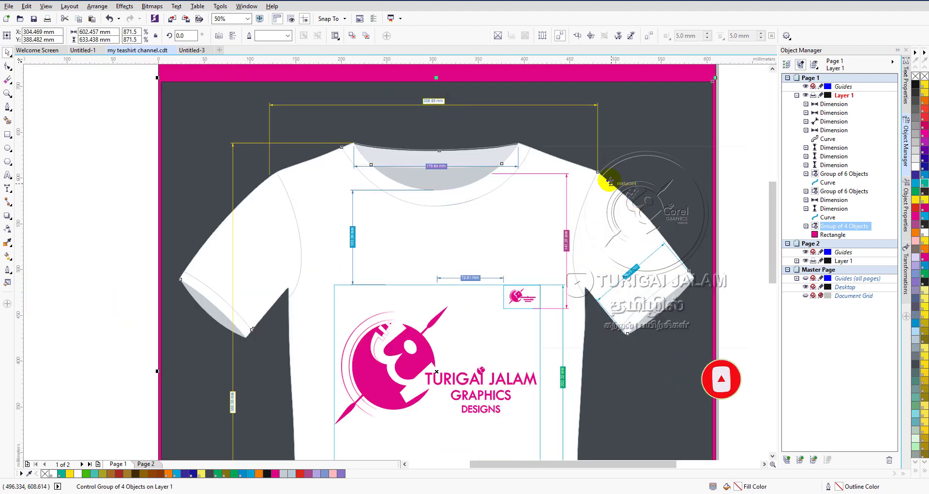
{"action": "left_click", "coordinate": [764, 464]}
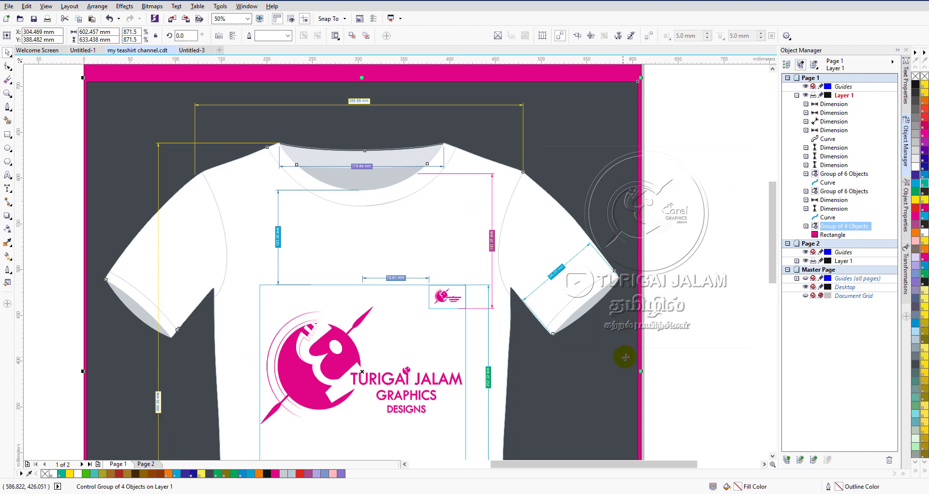
{"action": "mouse_move", "coordinate": [773, 242]}
{"action": "left_mouse_down"}
{"action": "mouse_move", "coordinate": [772, 264]}
{"action": "mouse_move", "coordinate": [771, 251]}
{"action": "left_mouse_up"}
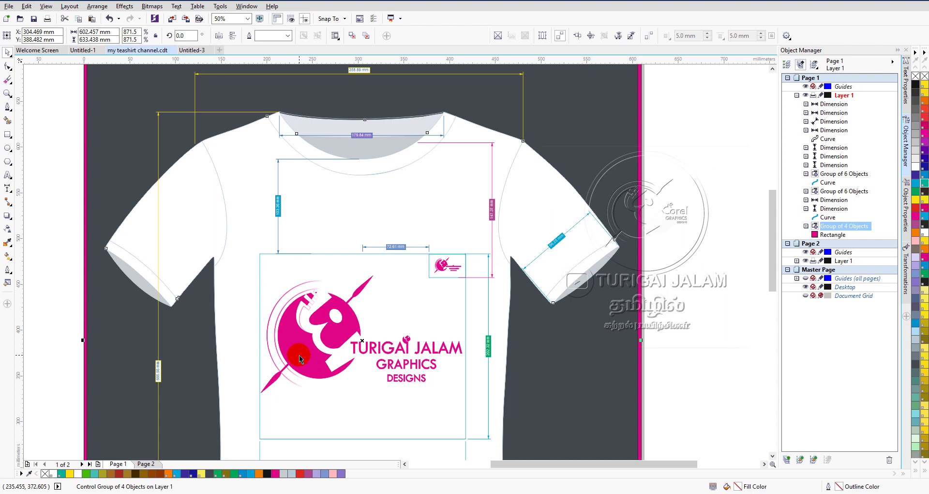
Inspect the size and placement of the large chest logo and the small pocket logo.
{"action": "left_click", "coordinate": [692, 231]}
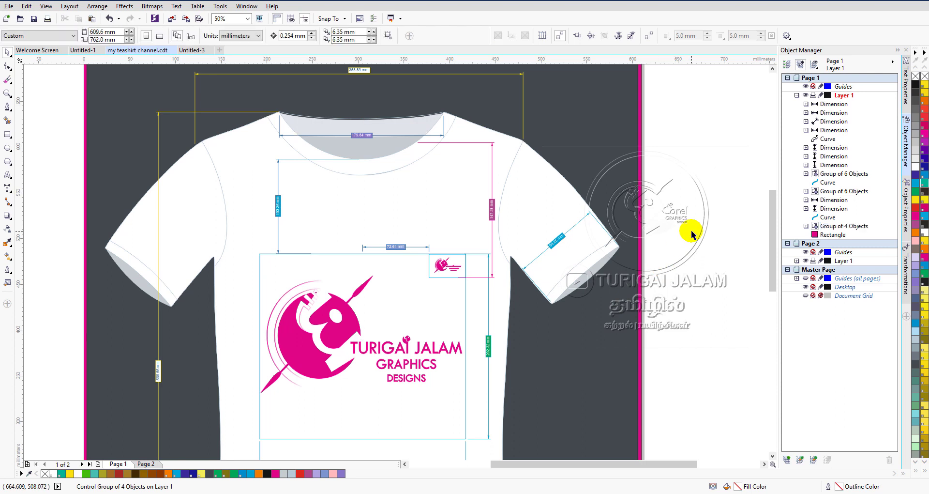
{"action": "left_click", "coordinate": [336, 321]}
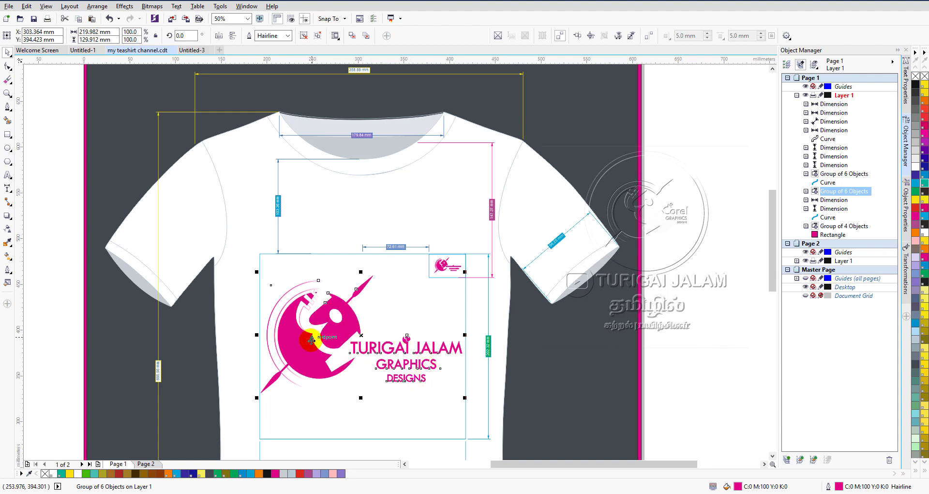
{"action": "scroll", "coordinate": [467, 275], "scroll_direction": "up", "scroll_amount": 2}
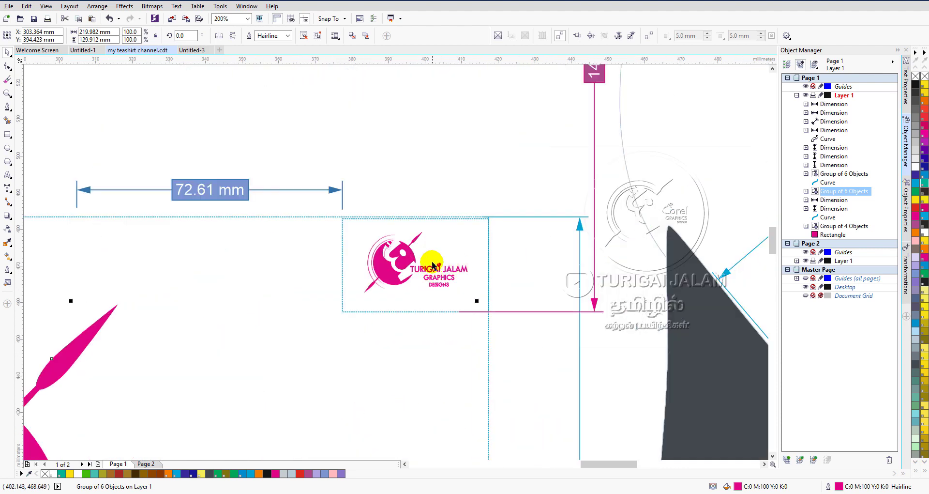
{"action": "left_click", "coordinate": [416, 266]}
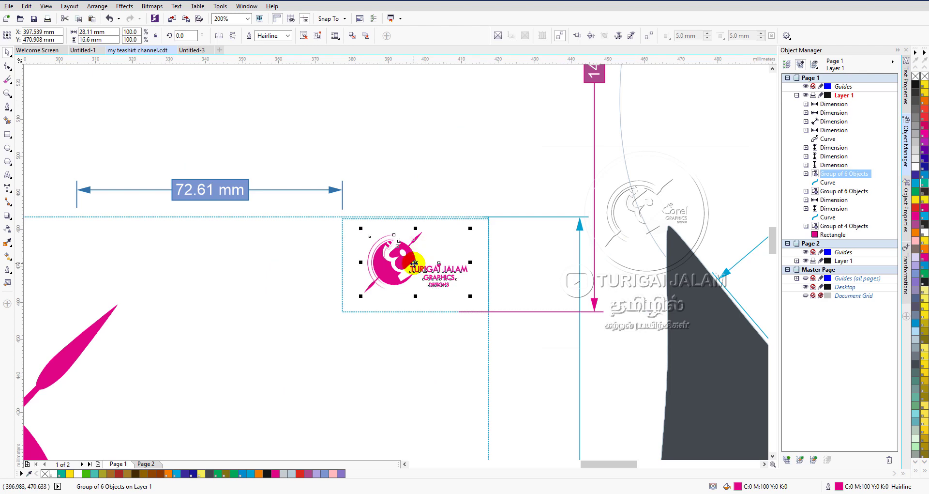
{"action": "left_click", "coordinate": [503, 306]}
{"action": "scroll", "coordinate": [443, 253], "scroll_direction": "down", "scroll_amount": 2}
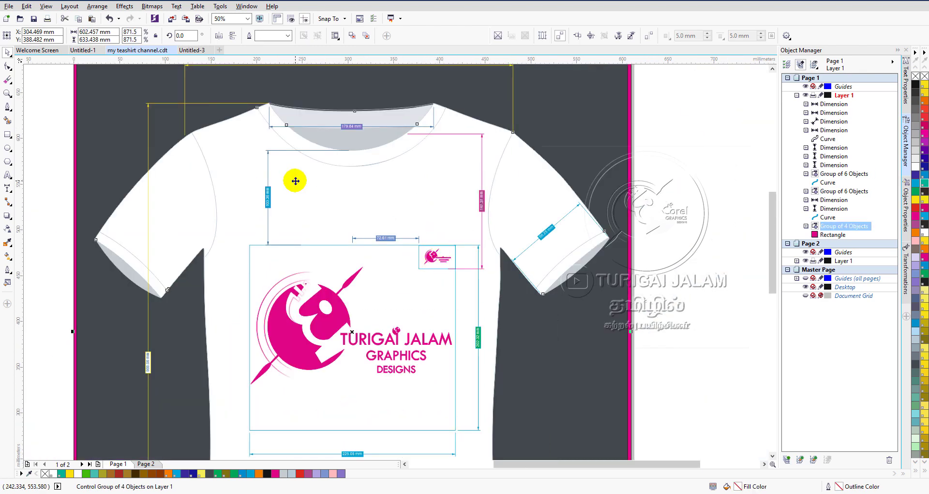
Examine the vertical dimension between the neckline's lowest point and the upper edge of the large logo area.
{"action": "scroll", "coordinate": [343, 155], "scroll_direction": "up", "scroll_amount": 2}
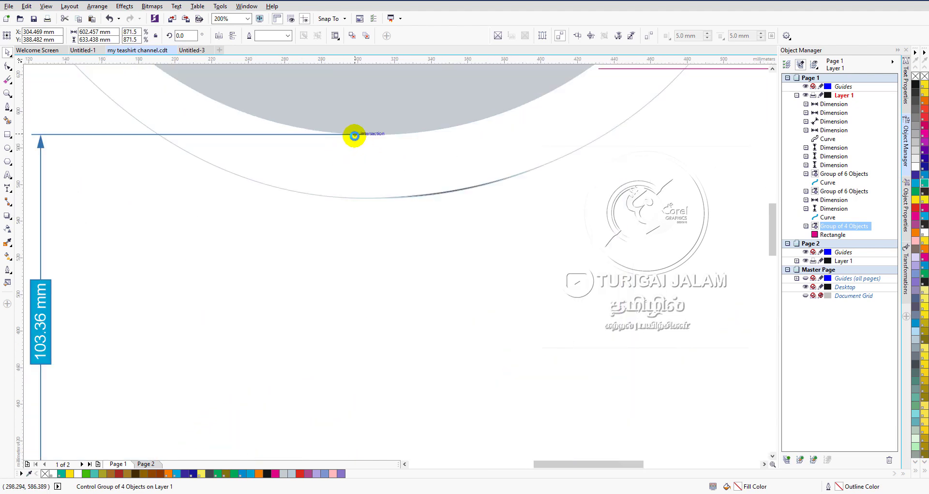
{"action": "scroll", "coordinate": [354, 136], "scroll_direction": "down", "scroll_amount": 1}
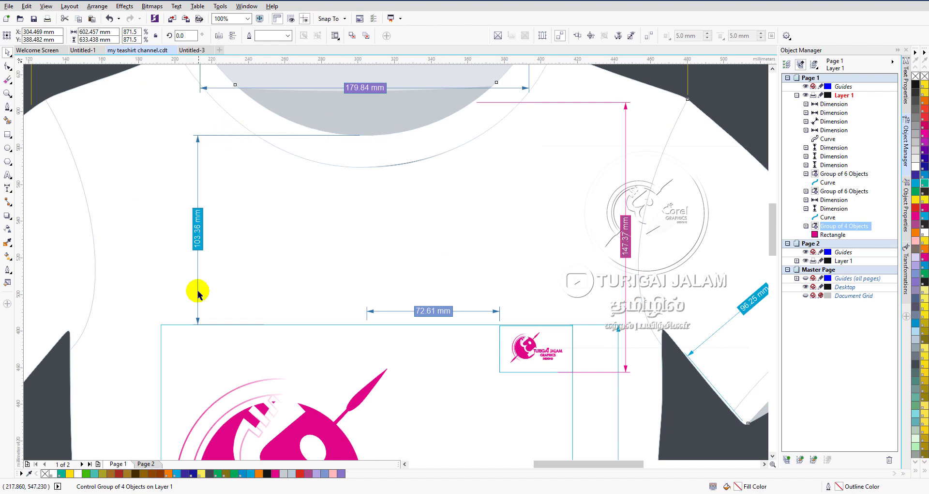
{"action": "scroll", "coordinate": [305, 357], "scroll_direction": "down", "scroll_amount": 2}
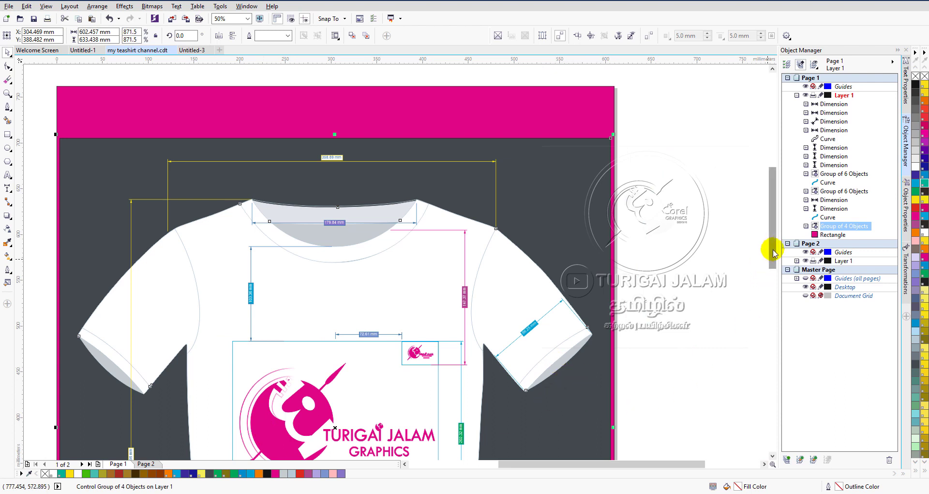
{"action": "left_click_drag", "start_coordinate": [772, 245], "coordinate": [772, 264]}
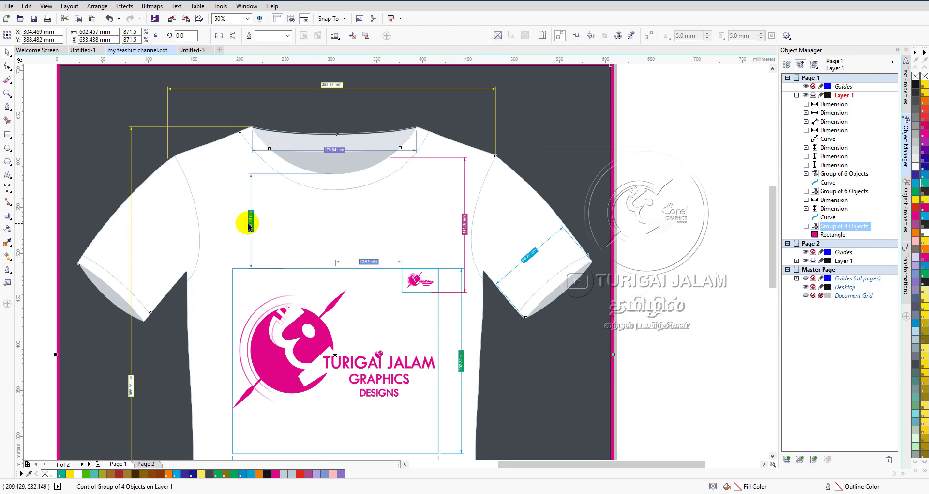
{"action": "scroll", "coordinate": [249, 226], "scroll_direction": "up", "scroll_amount": 1}
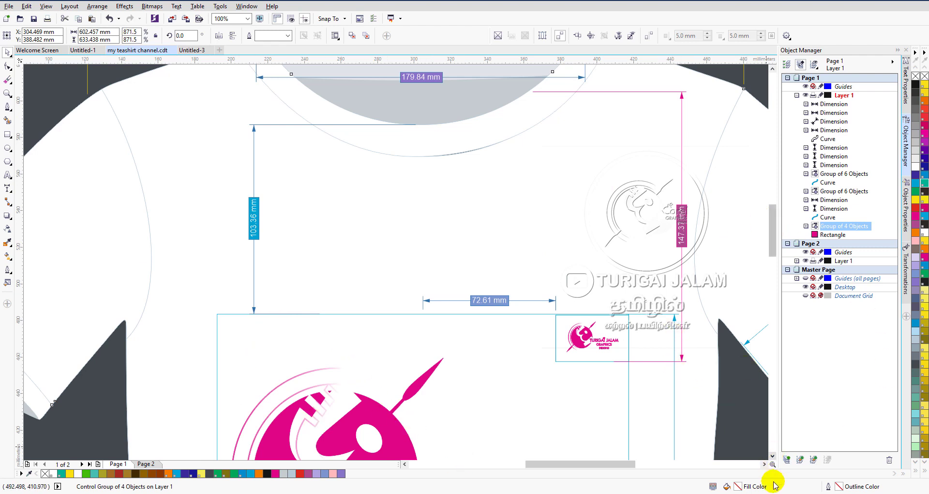
{"action": "left_click", "coordinate": [764, 465]}
{"action": "left_click", "coordinate": [773, 457]}
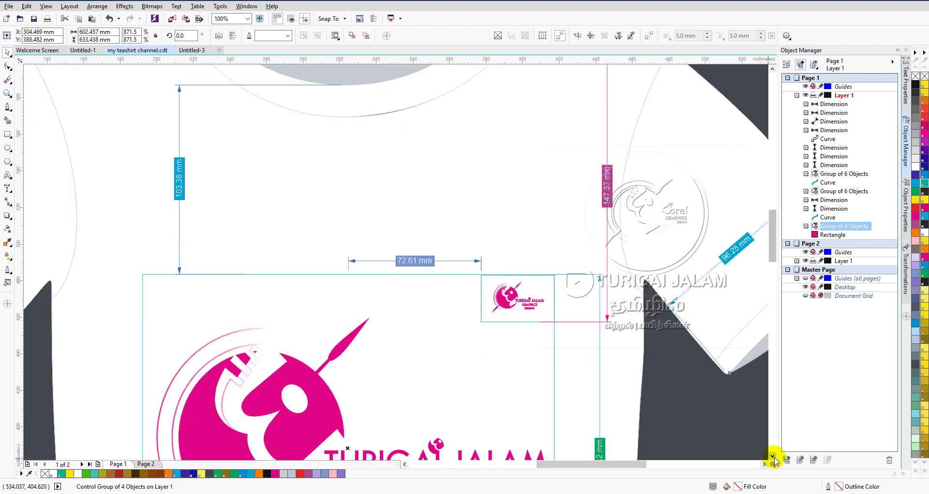
Examine the magenta vertical dimension that locates the pocket logo's lower edge below the shoulder.
{"action": "left_click", "coordinate": [773, 70]}
{"action": "left_click", "coordinate": [772, 69]}
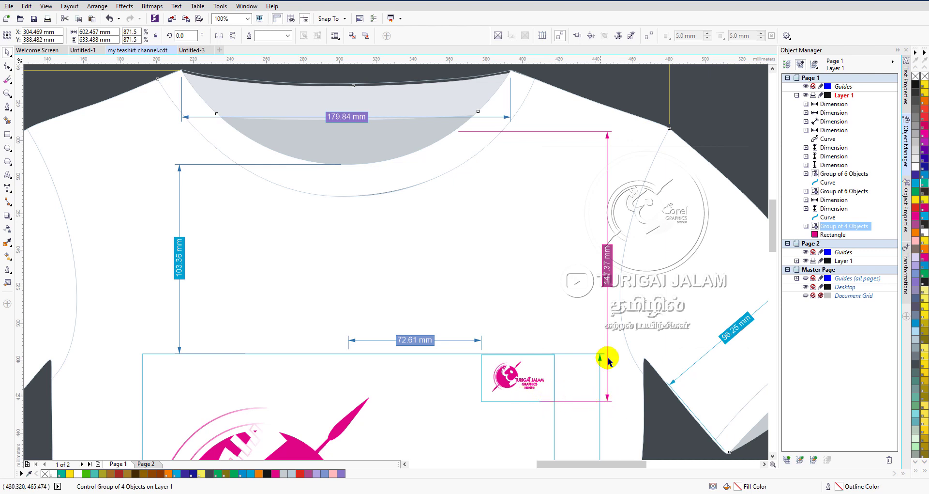
{"action": "scroll", "coordinate": [602, 266], "scroll_direction": "up", "scroll_amount": 2}
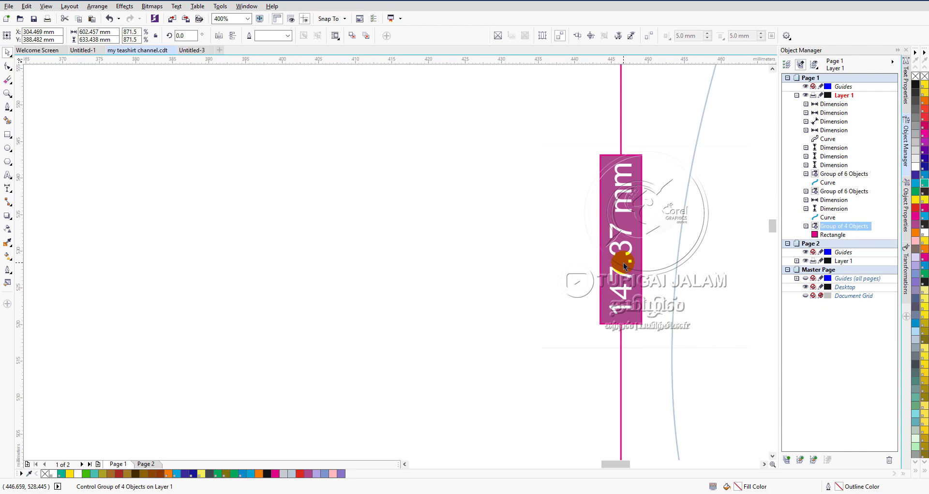
{"action": "scroll", "coordinate": [624, 263], "scroll_direction": "down", "scroll_amount": 3}
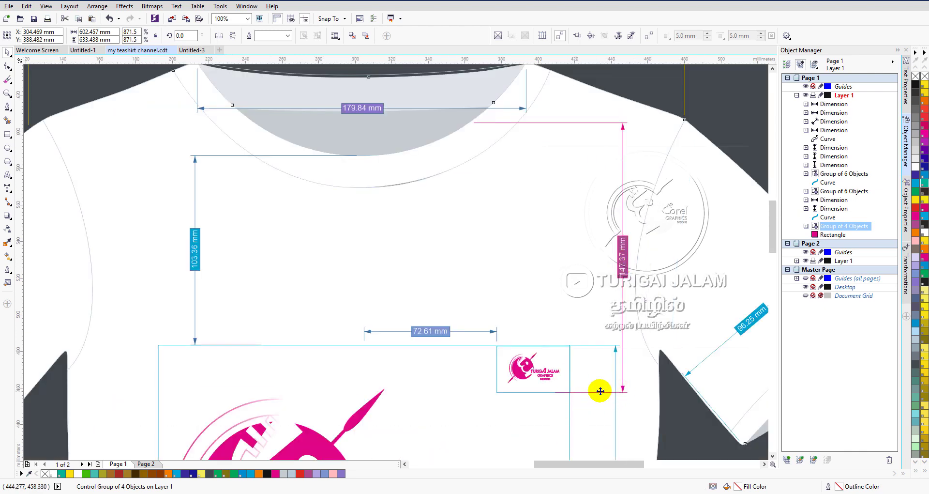
{"action": "scroll", "coordinate": [514, 389], "scroll_direction": "up", "scroll_amount": 3}
{"action": "scroll", "coordinate": [514, 390], "scroll_direction": "down", "scroll_amount": 4}
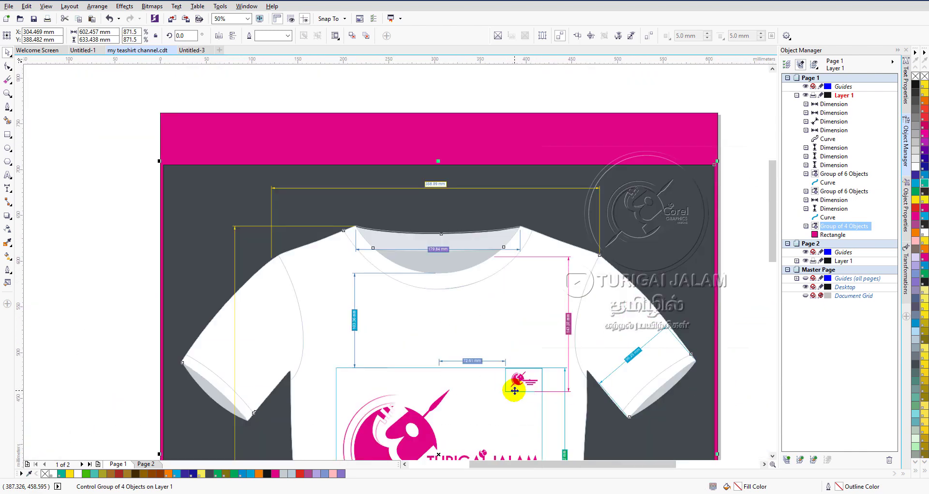
Check the large chest logo's size and the height and width dimensions of the print area around it.
{"action": "left_click", "coordinate": [772, 456]}
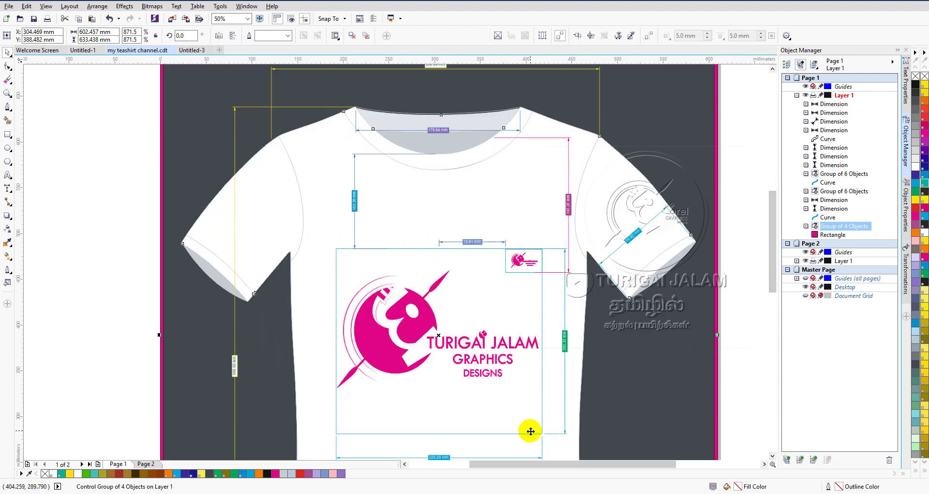
{"action": "left_click", "coordinate": [364, 333]}
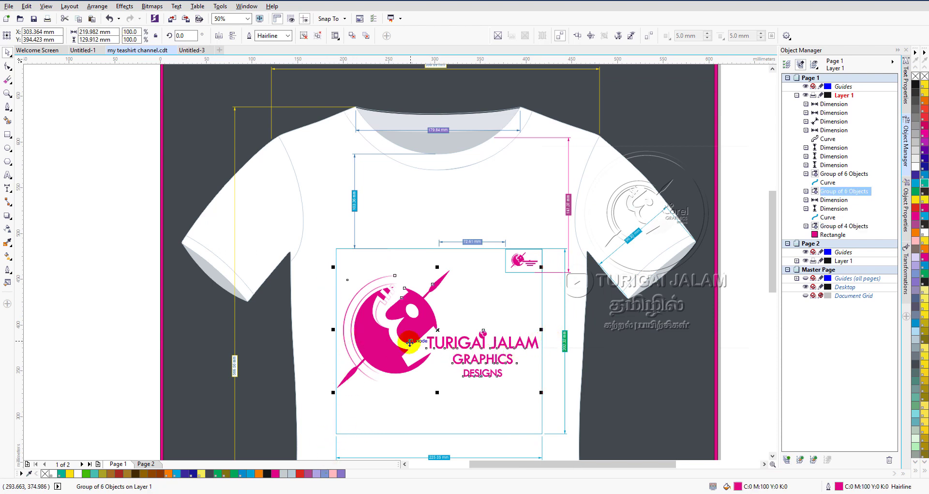
{"action": "left_click", "coordinate": [111, 271]}
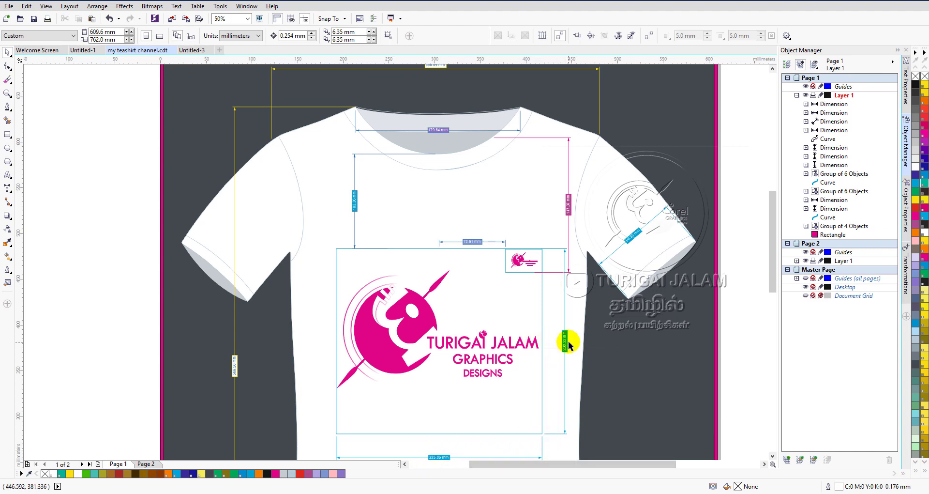
{"action": "scroll", "coordinate": [568, 343], "scroll_direction": "up", "scroll_amount": 4}
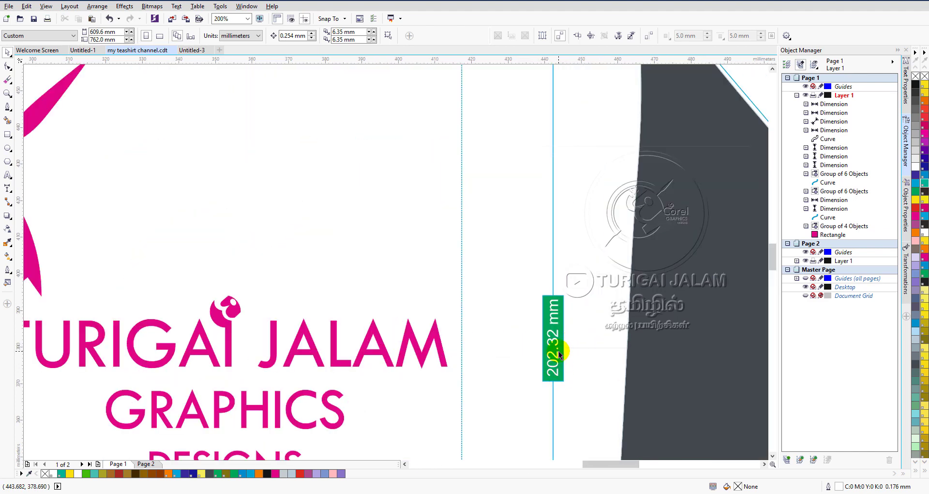
{"action": "scroll", "coordinate": [557, 334], "scroll_direction": "down", "scroll_amount": 4}
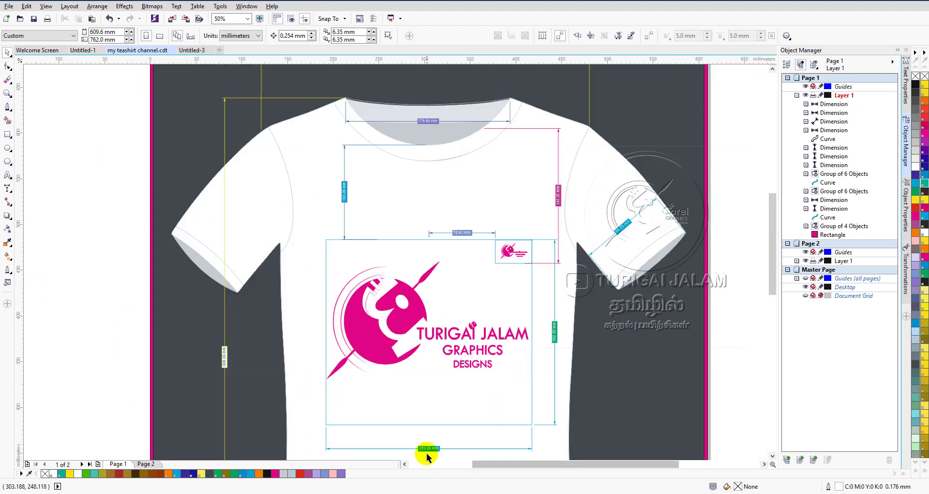
{"action": "scroll", "coordinate": [427, 454], "scroll_direction": "up", "scroll_amount": 4}
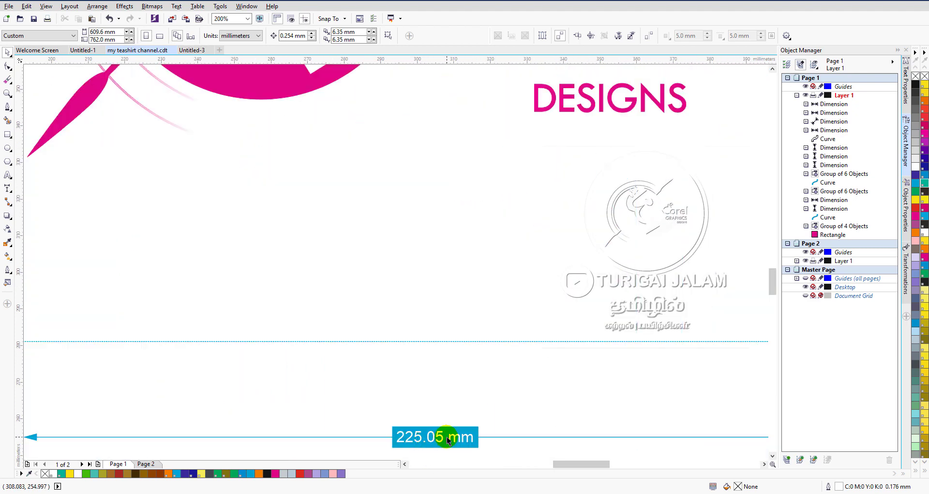
{"action": "scroll", "coordinate": [428, 438], "scroll_direction": "down", "scroll_amount": 4}
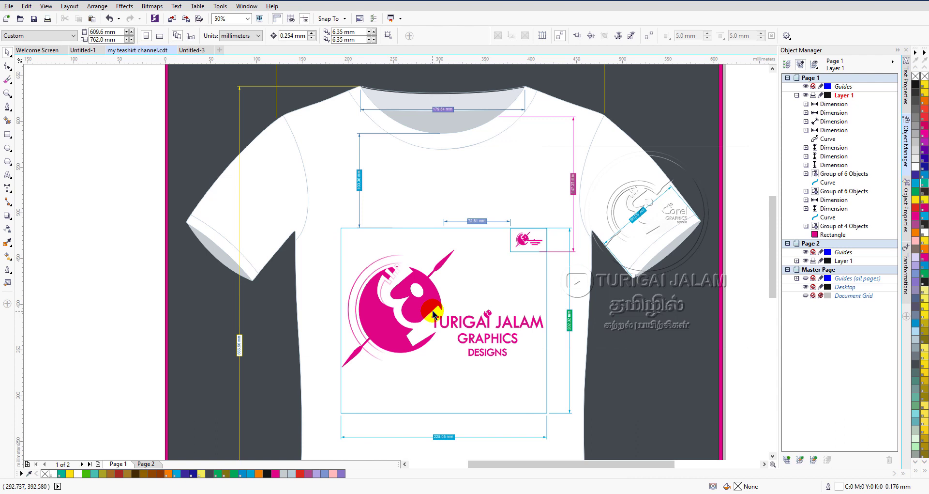
{"action": "left_click", "coordinate": [404, 307]}
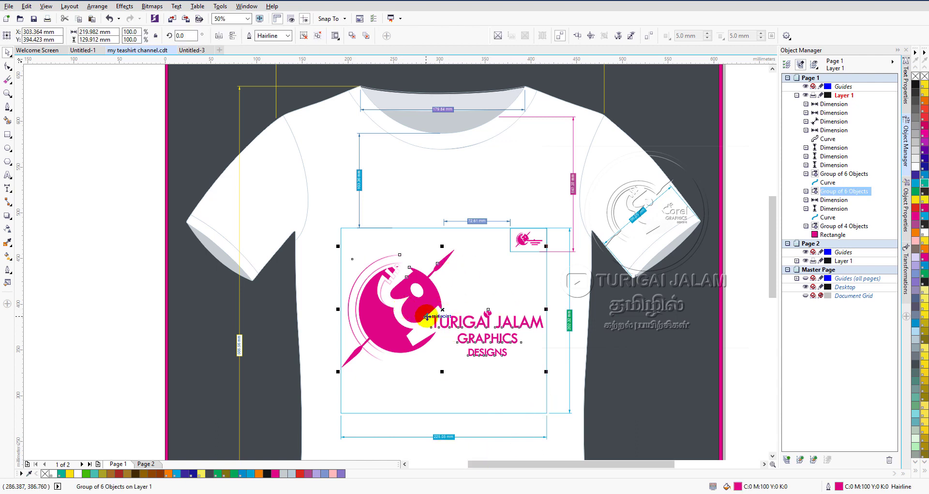
{"action": "left_click", "coordinate": [662, 335]}
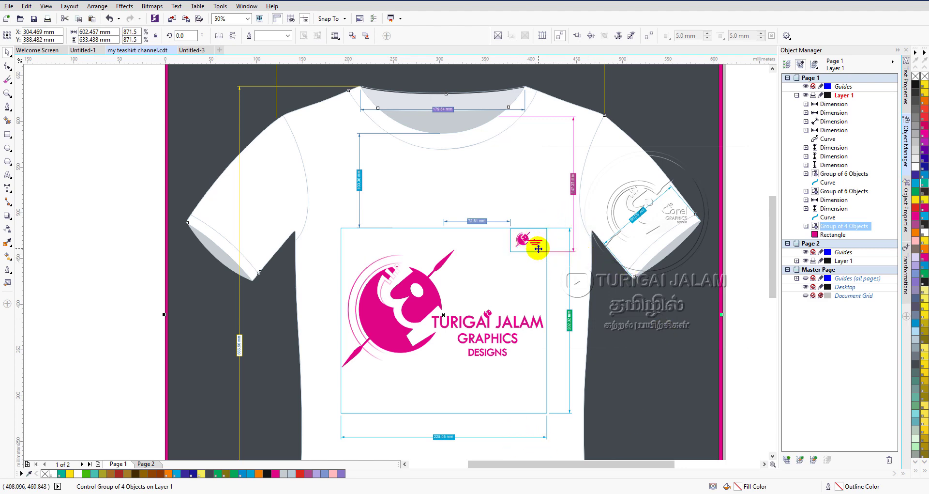
Check the sizes of the small pocket logo and the dashed frame around it.
{"action": "scroll", "coordinate": [539, 248], "scroll_direction": "up", "scroll_amount": 2}
{"action": "left_click", "coordinate": [473, 223]}
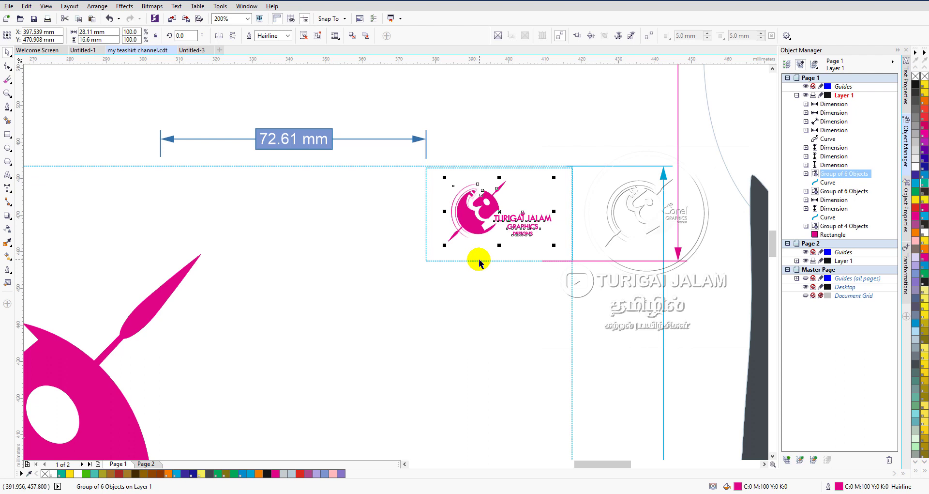
{"action": "scroll", "coordinate": [512, 207], "scroll_direction": "up", "scroll_amount": 1}
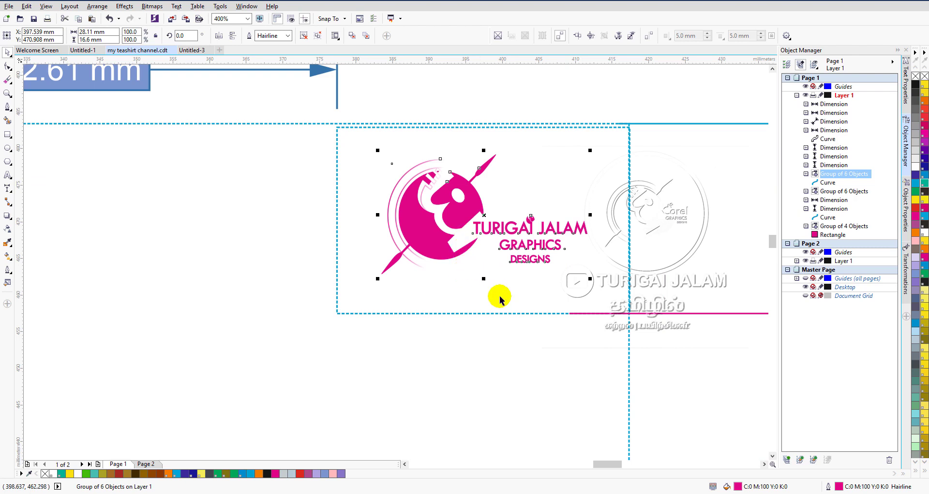
{"action": "left_click", "coordinate": [500, 361]}
{"action": "left_click", "coordinate": [430, 314]}
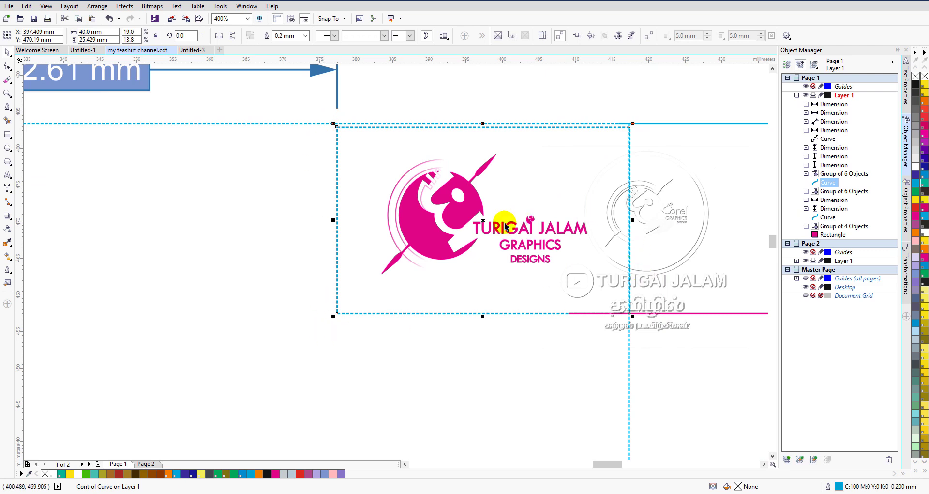
{"action": "left_click", "coordinate": [491, 232]}
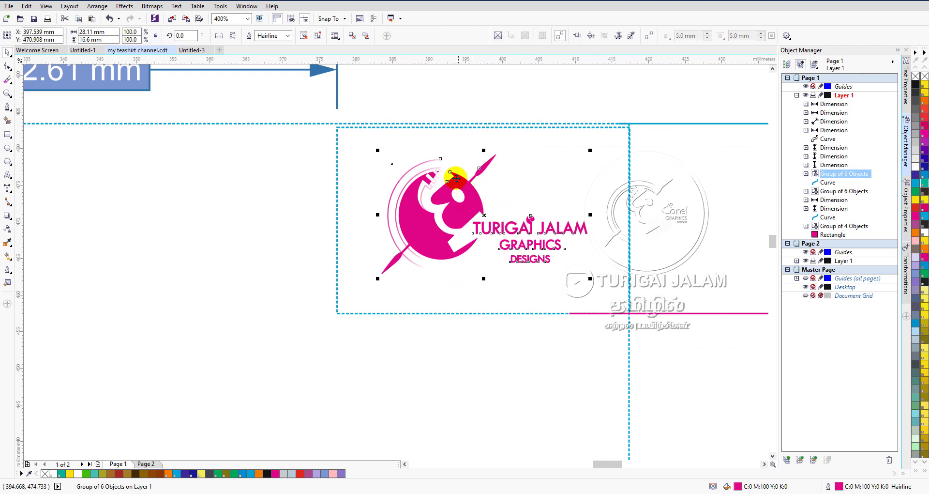
{"action": "scroll", "coordinate": [467, 192], "scroll_direction": "down", "scroll_amount": 1}
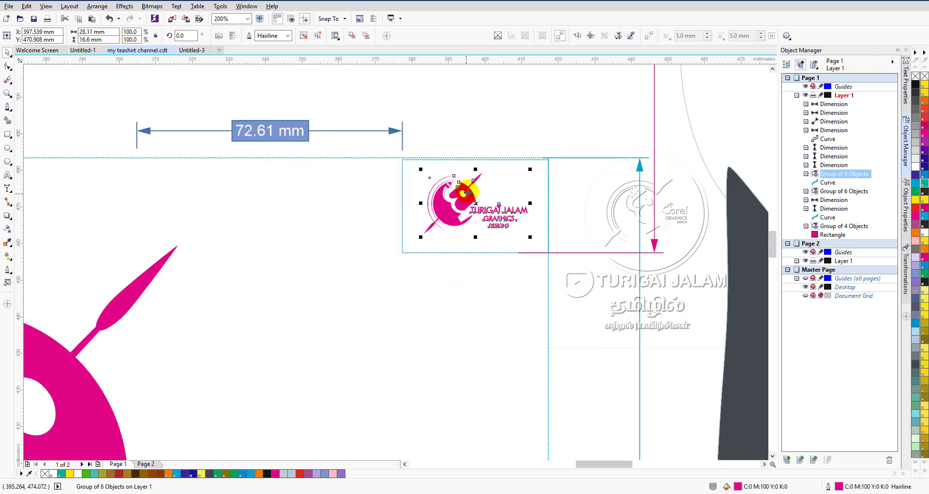
{"action": "scroll", "coordinate": [685, 230], "scroll_direction": "down", "scroll_amount": 1}
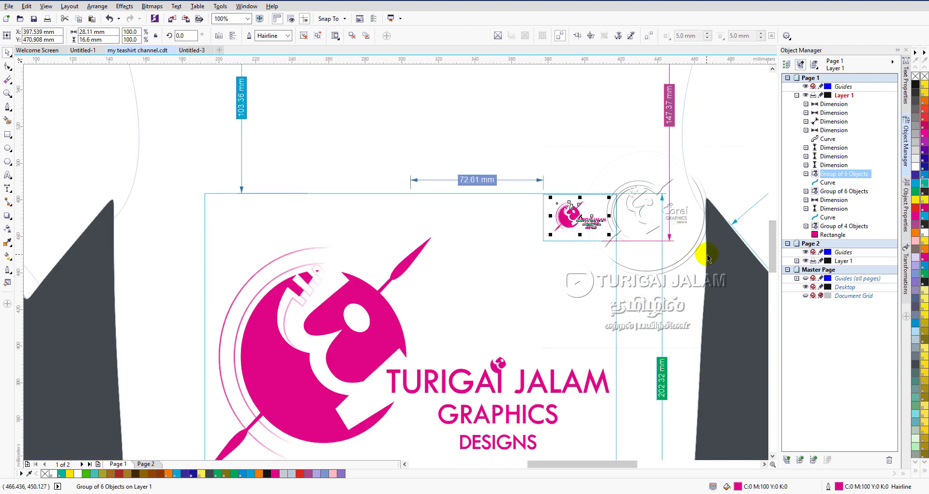
Examine the slanted dimension along the sleeve and compare it with the other measurements on the T-shirt.
{"action": "scroll", "coordinate": [670, 215], "scroll_direction": "down", "scroll_amount": 2}
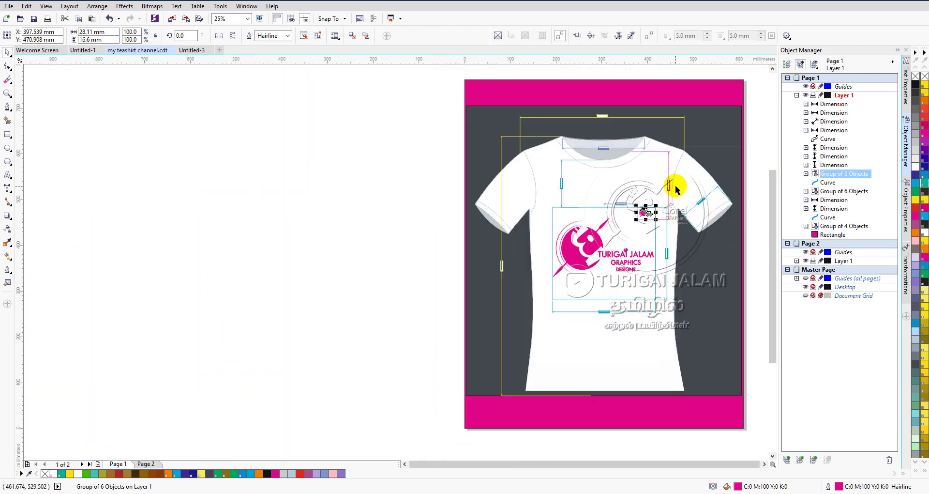
{"action": "scroll", "coordinate": [704, 221], "scroll_direction": "up", "scroll_amount": 2}
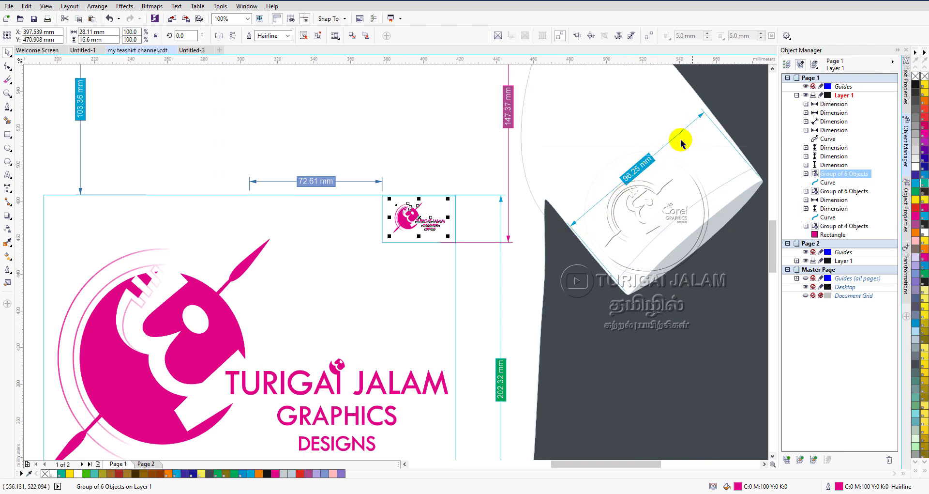
{"action": "scroll", "coordinate": [601, 195], "scroll_direction": "down", "scroll_amount": 1}
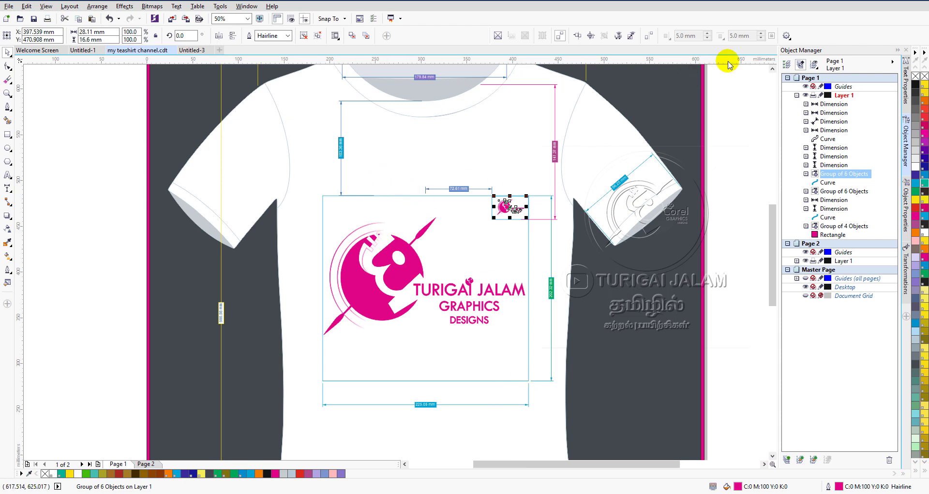
{"action": "left_click", "coordinate": [773, 69]}
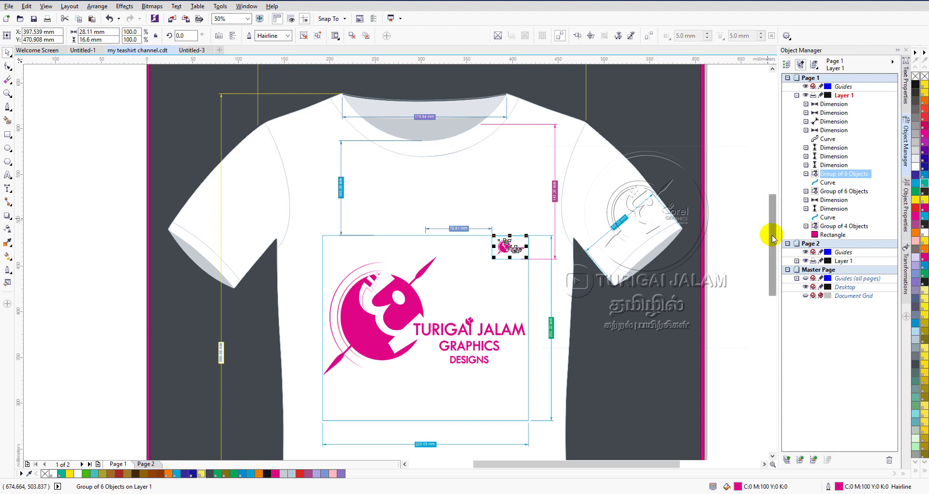
Show the master page's guides for all pages and select the vertical guideline through the T-shirt's centre as the pocket logo's offset reference.
{"action": "left_click_drag", "start_coordinate": [771, 233], "coordinate": [768, 254]}
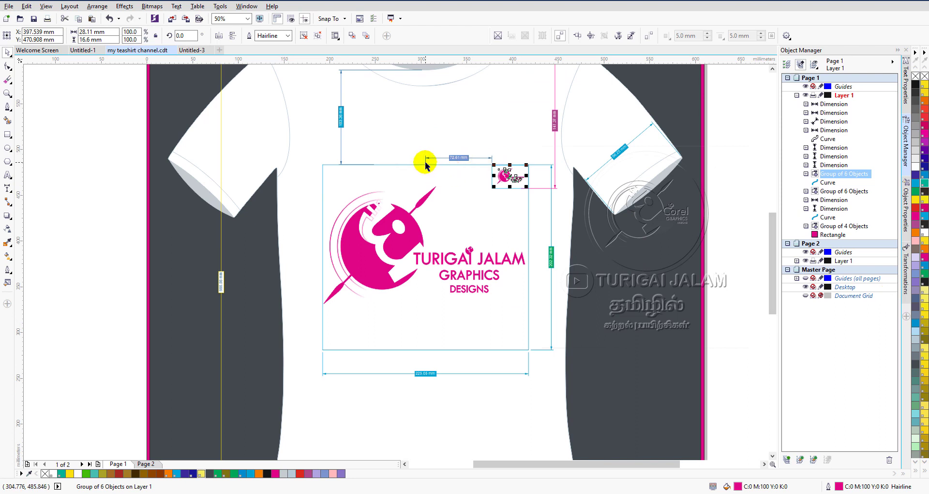
{"action": "scroll", "coordinate": [425, 165], "scroll_direction": "up", "scroll_amount": 2}
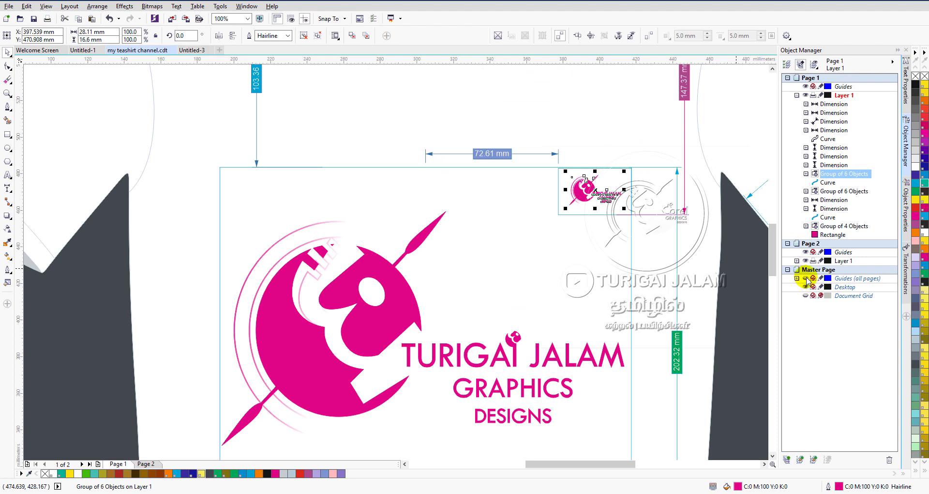
{"action": "left_click", "coordinate": [806, 278]}
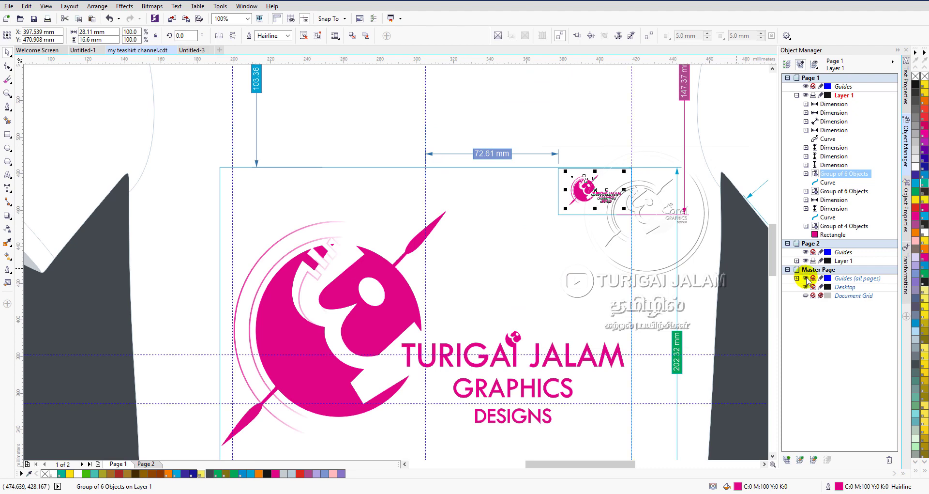
{"action": "scroll", "coordinate": [426, 153], "scroll_direction": "up", "scroll_amount": 1}
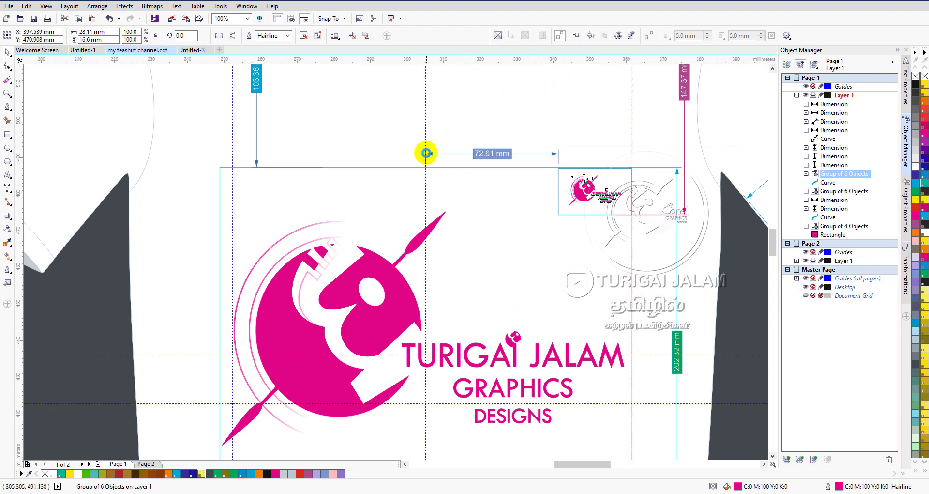
{"action": "scroll", "coordinate": [426, 153], "scroll_direction": "down", "scroll_amount": 4}
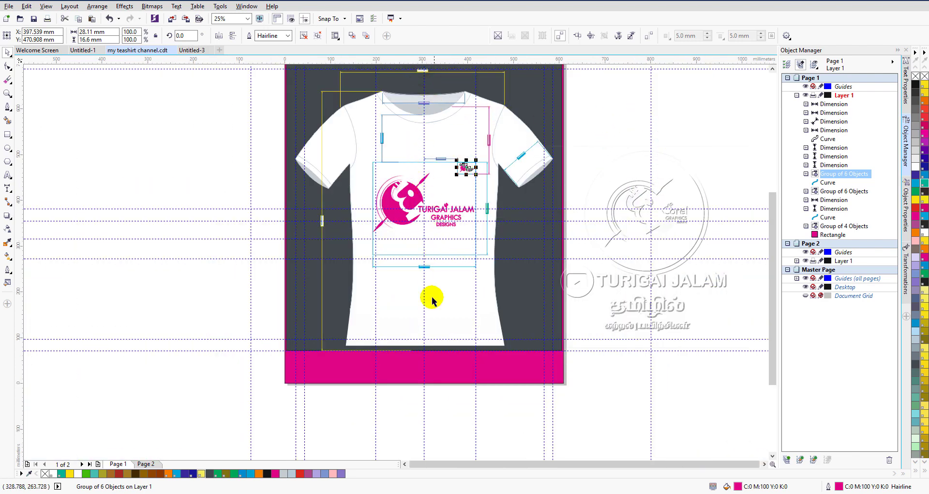
{"action": "left_click", "coordinate": [424, 336]}
{"action": "scroll", "coordinate": [432, 155], "scroll_direction": "up", "scroll_amount": 4}
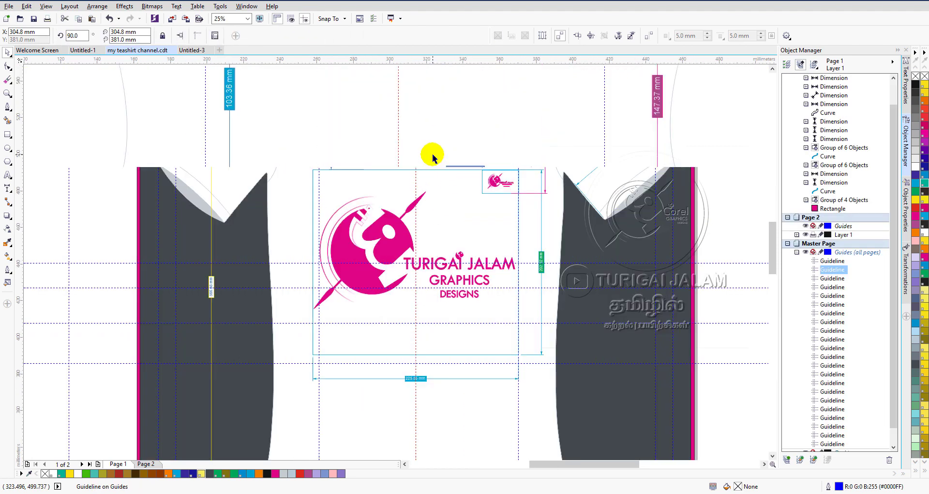
Examine the horizontal offset dimension between the centre guideline and the pocket logo's frame.
{"action": "scroll", "coordinate": [432, 157], "scroll_direction": "up", "scroll_amount": 2}
{"action": "scroll", "coordinate": [399, 171], "scroll_direction": "up", "scroll_amount": 4}
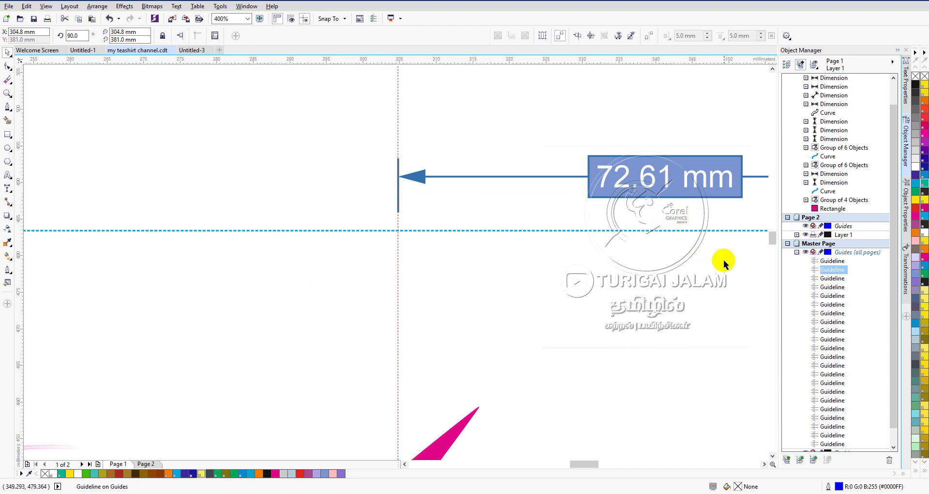
{"action": "scroll", "coordinate": [718, 264], "scroll_direction": "down", "scroll_amount": 2}
{"action": "left_click", "coordinate": [764, 464]}
{"action": "left_click", "coordinate": [765, 464]}
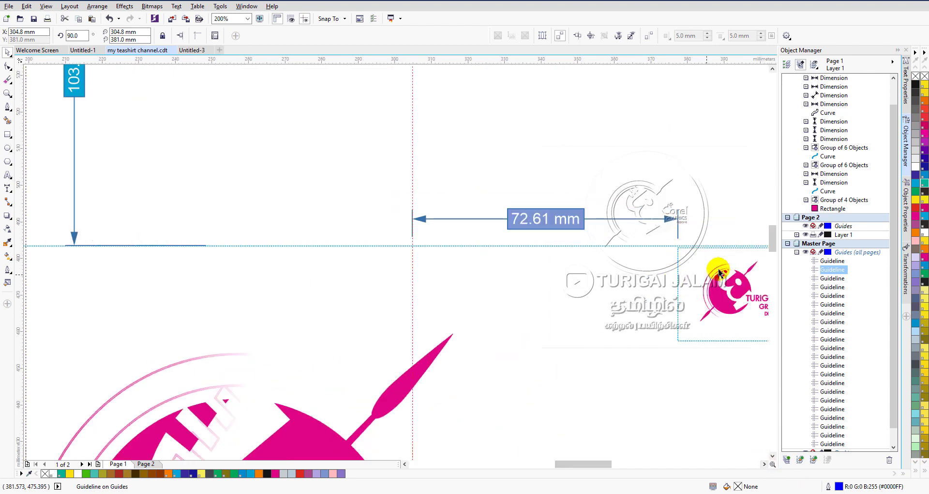
{"action": "scroll", "coordinate": [649, 206], "scroll_direction": "down", "scroll_amount": 4}
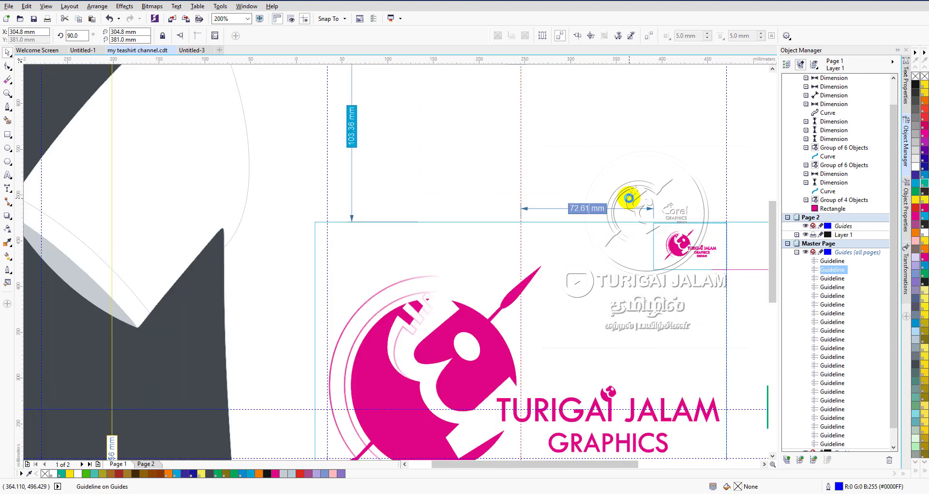
{"action": "left_click", "coordinate": [763, 464]}
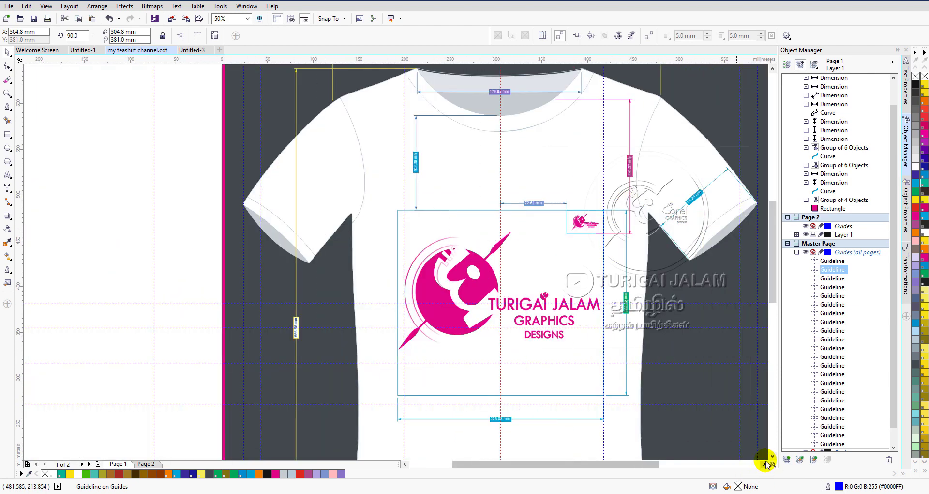
Select the large chest logo inside the print area to inspect its size and fill colour, and clear the selection.
{"action": "left_click", "coordinate": [773, 456]}
{"action": "left_click", "coordinate": [773, 455]}
{"action": "left_click", "coordinate": [764, 464]}
{"action": "left_click", "coordinate": [765, 464]}
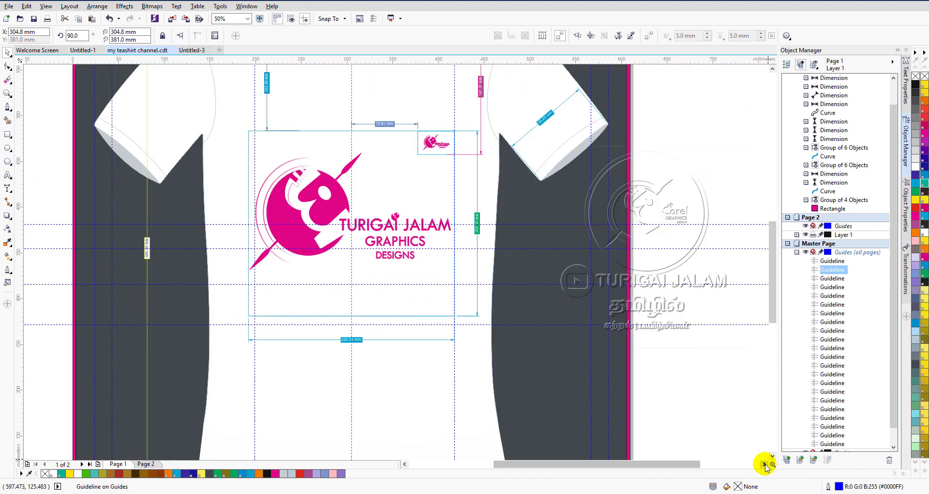
{"action": "left_click", "coordinate": [337, 191]}
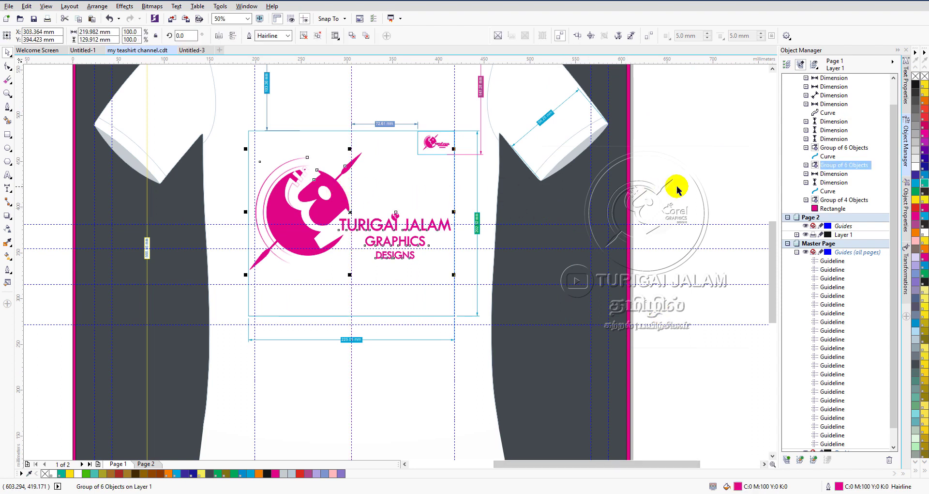
{"action": "left_click", "coordinate": [701, 185]}
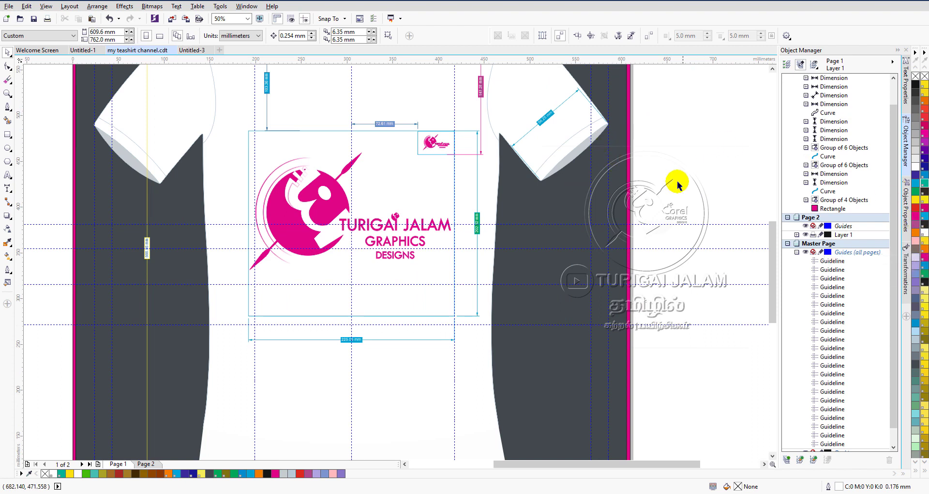
With the large chest logo selected, look over the colour palettes available for it, including PANTONE solid coated.
{"action": "left_click", "coordinate": [334, 202]}
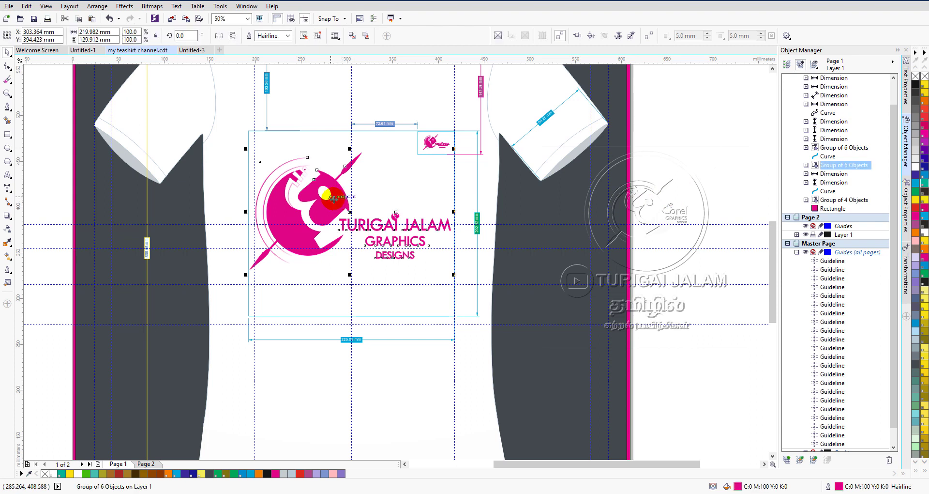
{"action": "left_click", "coordinate": [246, 7]}
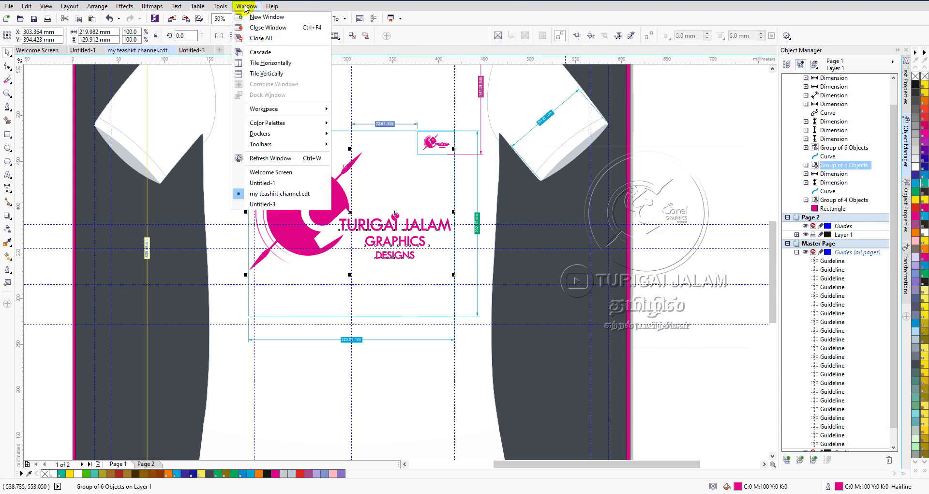
{"action": "mouse_move", "coordinate": [300, 124]}
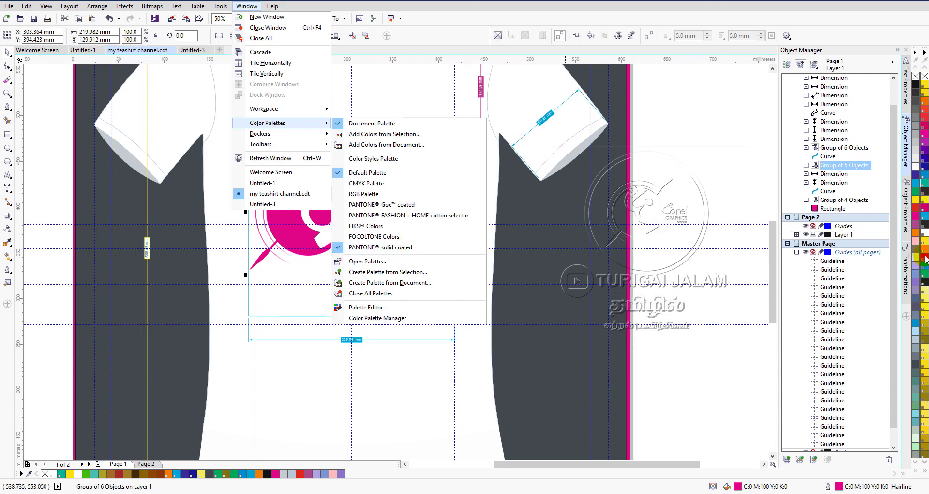
{"action": "left_click", "coordinate": [926, 66]}
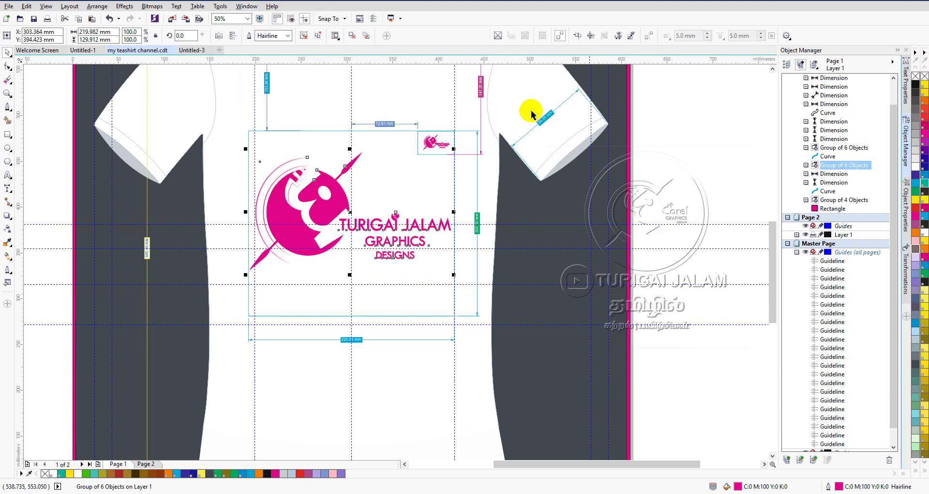
Hide the master page's Guides (all pages) layer so the T-shirt is shown without guidelines.
{"action": "left_click", "coordinate": [557, 206]}
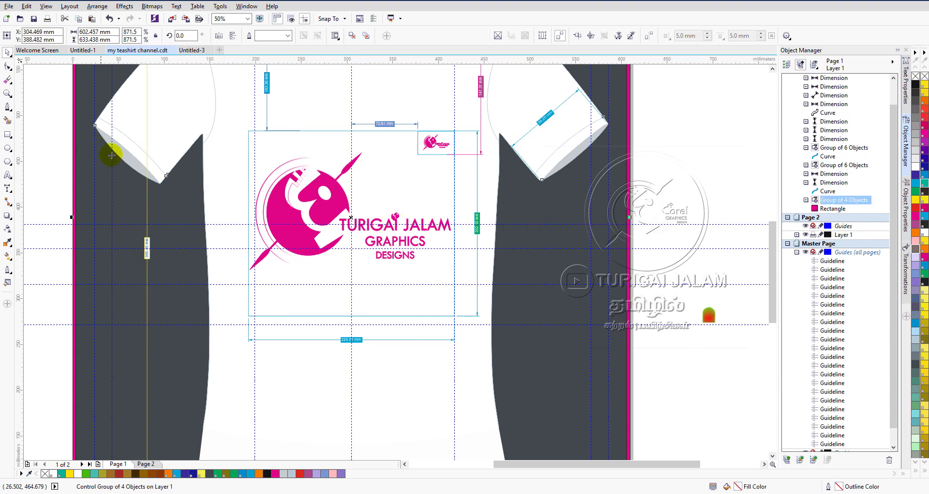
{"action": "left_click", "coordinate": [668, 181]}
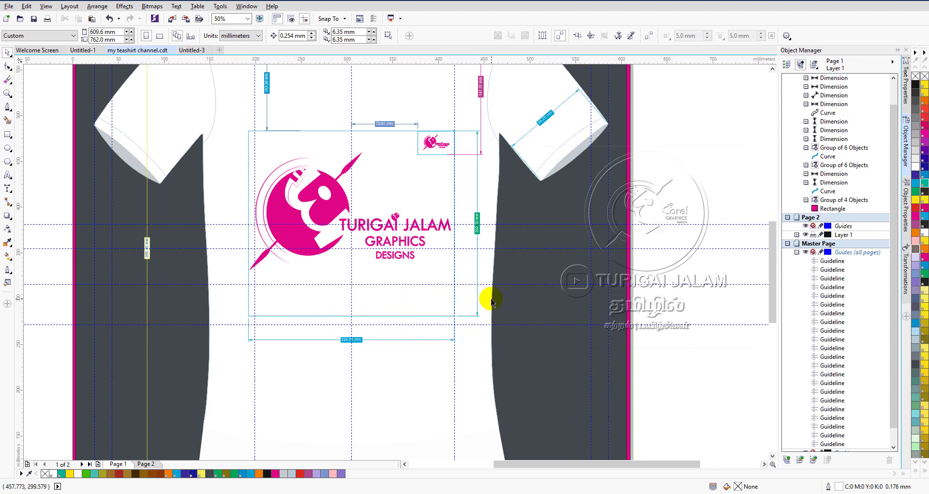
{"action": "left_click", "coordinate": [508, 323]}
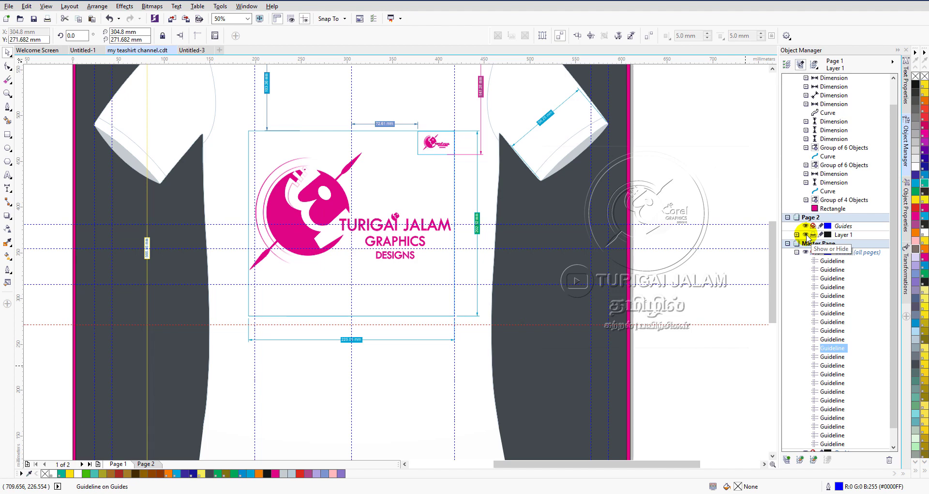
{"action": "left_click", "coordinate": [806, 252]}
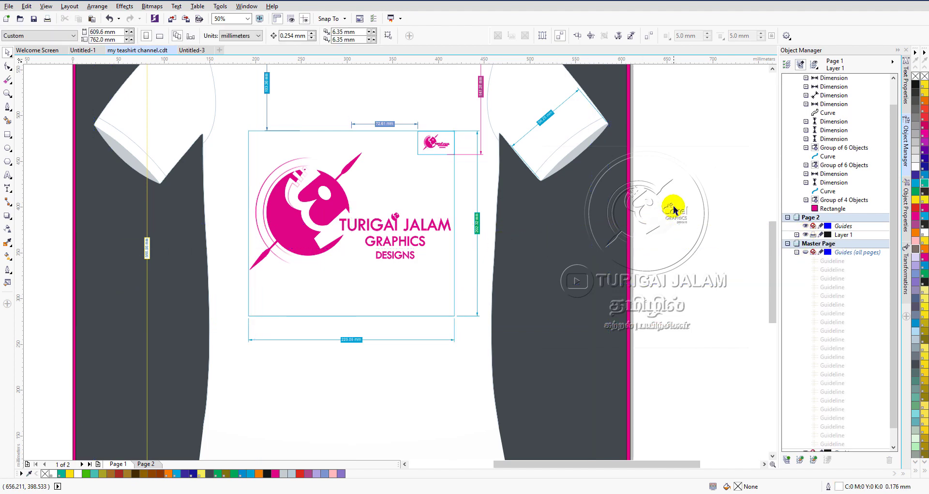
Examine the pocket logo's centre offset and its vertical distance dimension up to the shoulder area beside the neckline.
{"action": "scroll", "coordinate": [487, 130], "scroll_direction": "up", "scroll_amount": 4}
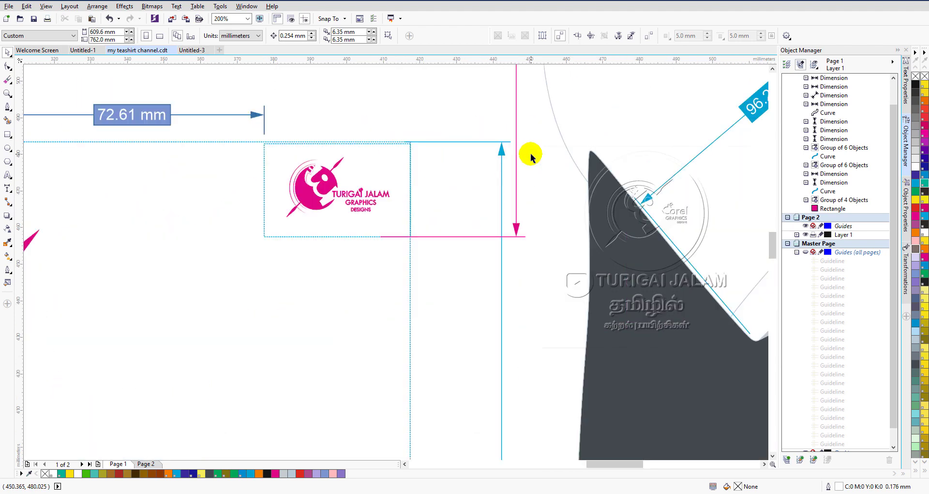
{"action": "scroll", "coordinate": [531, 153], "scroll_direction": "down", "scroll_amount": 4}
{"action": "scroll", "coordinate": [533, 92], "scroll_direction": "up", "scroll_amount": 2}
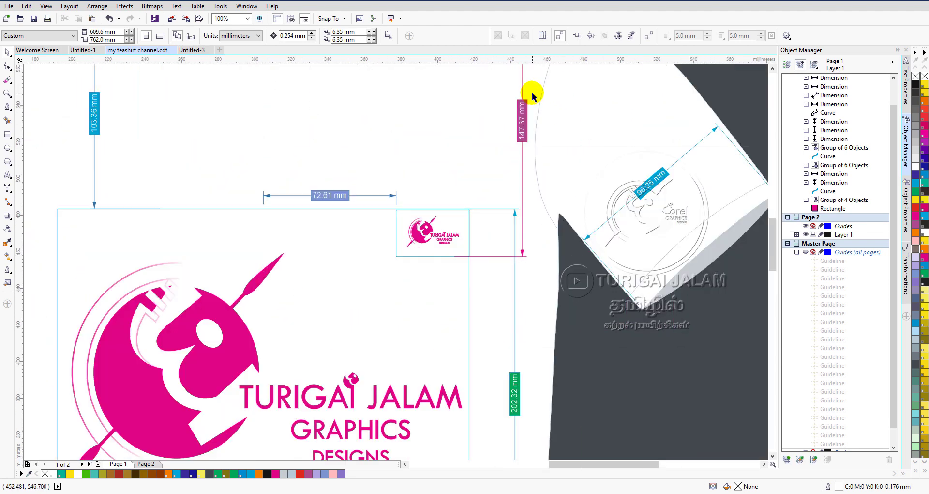
{"action": "scroll", "coordinate": [532, 93], "scroll_direction": "down", "scroll_amount": 2}
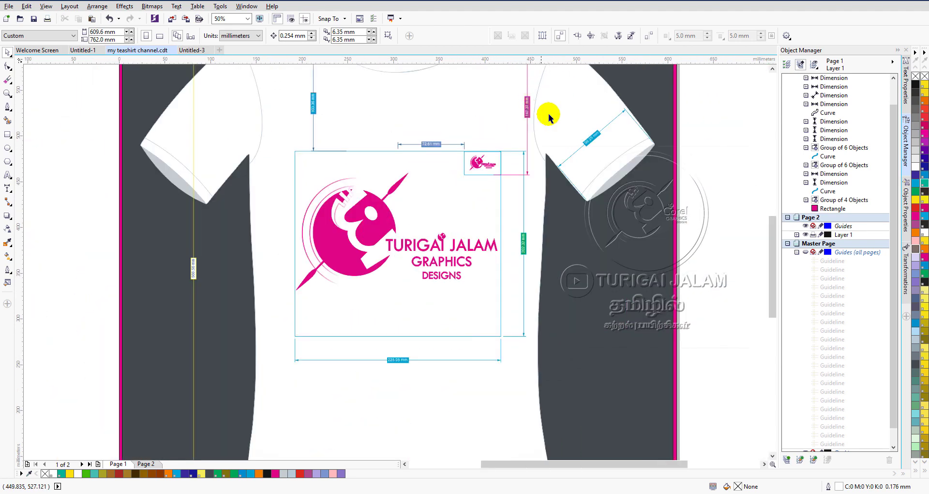
{"action": "left_click", "coordinate": [774, 70]}
{"action": "left_click", "coordinate": [774, 70]}
{"action": "scroll", "coordinate": [527, 125], "scroll_direction": "up", "scroll_amount": 2}
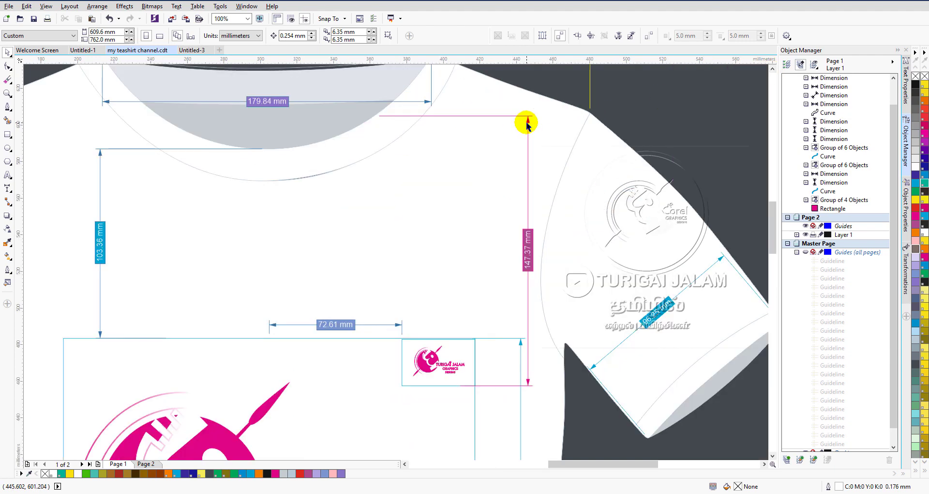
{"action": "scroll", "coordinate": [347, 125], "scroll_direction": "down", "scroll_amount": 2}
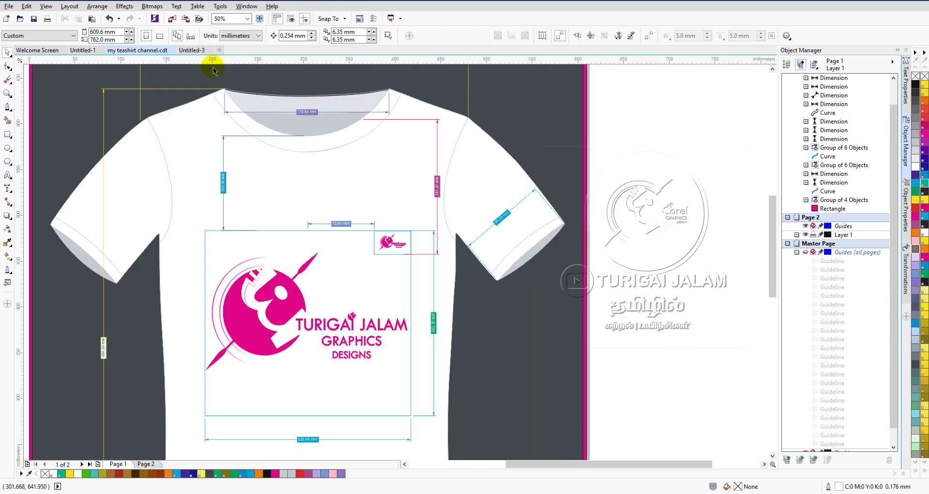
Select the neckline width dimension's text and compare it with the surrounding placement dimensions.
{"action": "left_click", "coordinate": [308, 111], "text": "ctrl"}
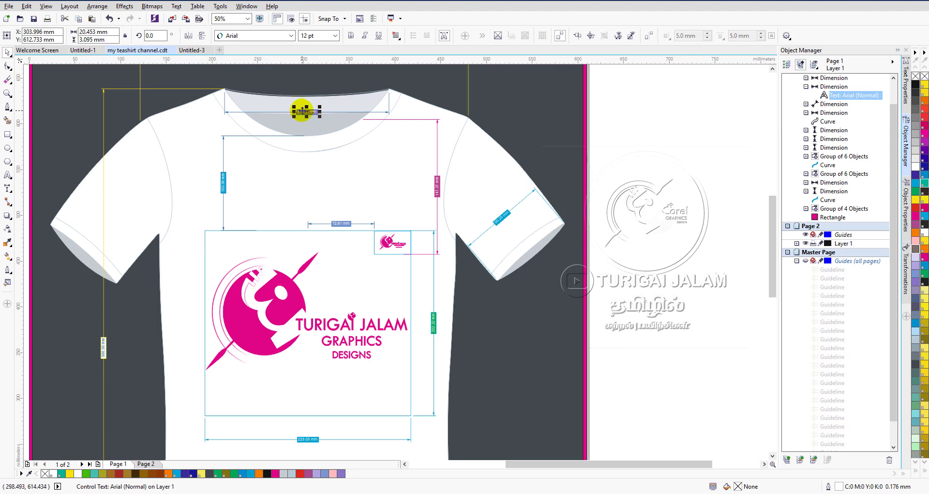
{"action": "scroll", "coordinate": [302, 111], "scroll_direction": "up", "scroll_amount": 2}
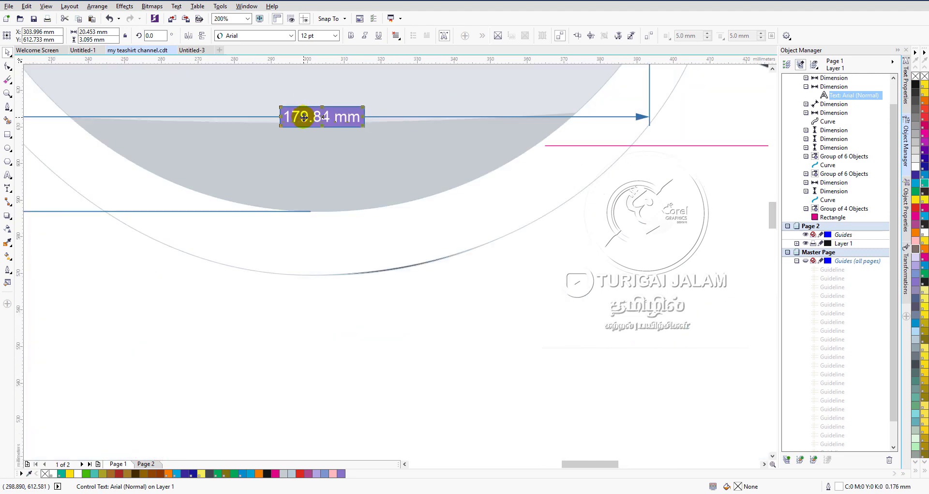
{"action": "scroll", "coordinate": [298, 117], "scroll_direction": "down", "scroll_amount": 1}
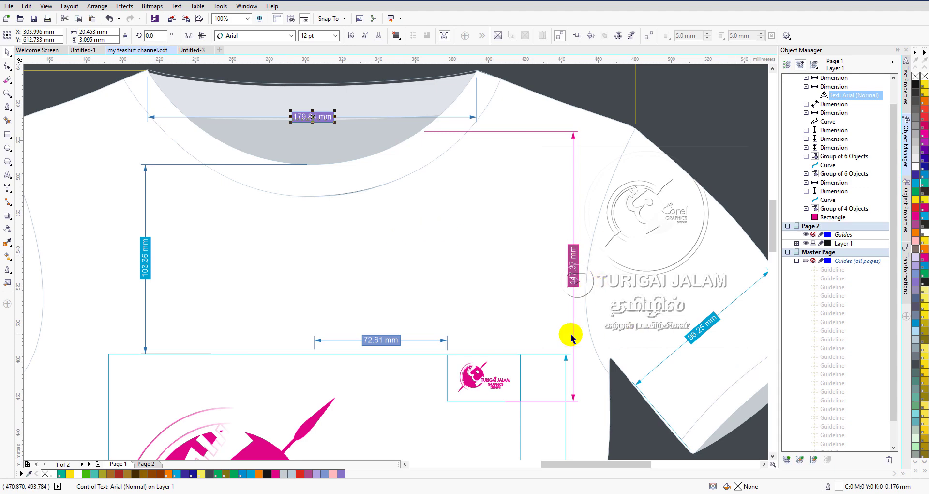
{"action": "scroll", "coordinate": [207, 328], "scroll_direction": "down", "scroll_amount": 1}
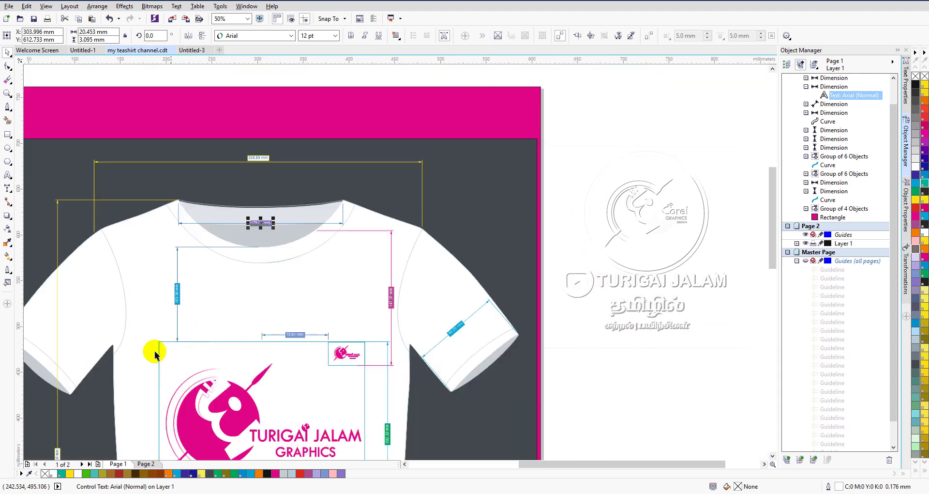
Recheck the large chest logo within its print area and compare it with the small pocket logo.
{"action": "left_click", "coordinate": [772, 456]}
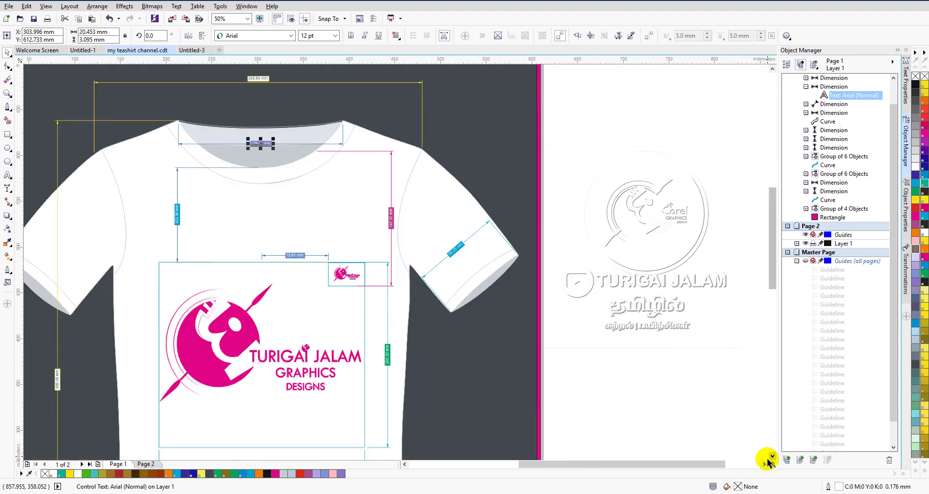
{"action": "left_click", "coordinate": [765, 464]}
{"action": "left_click", "coordinate": [765, 463]}
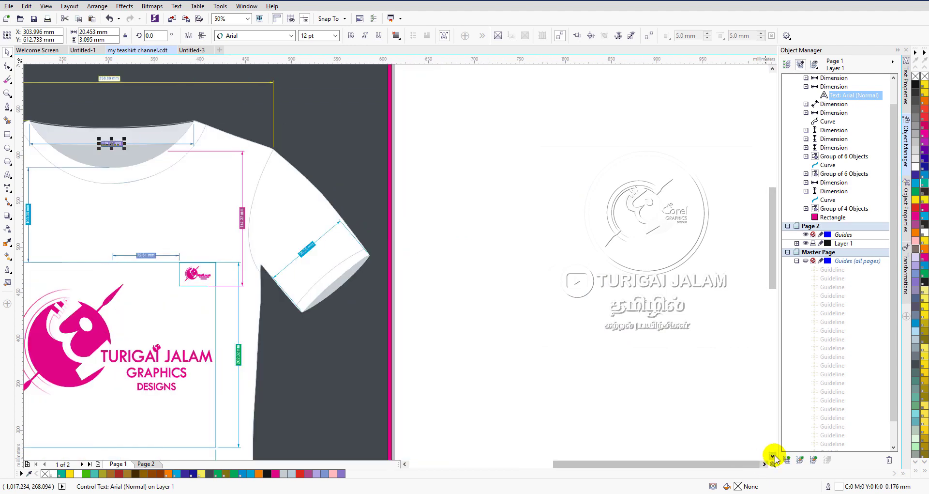
{"action": "left_click", "coordinate": [601, 457]}
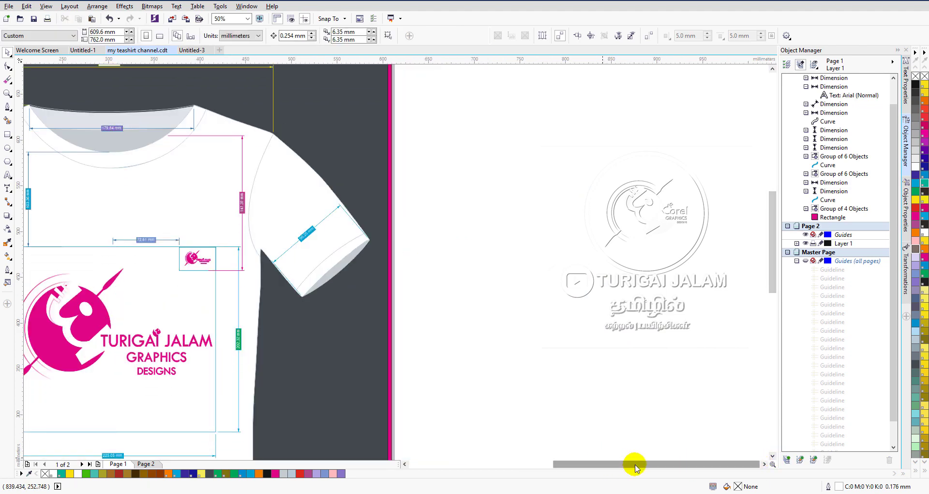
{"action": "left_click_drag", "start_coordinate": [636, 466], "coordinate": [571, 467]}
{"action": "left_click_drag", "start_coordinate": [772, 266], "coordinate": [773, 293]}
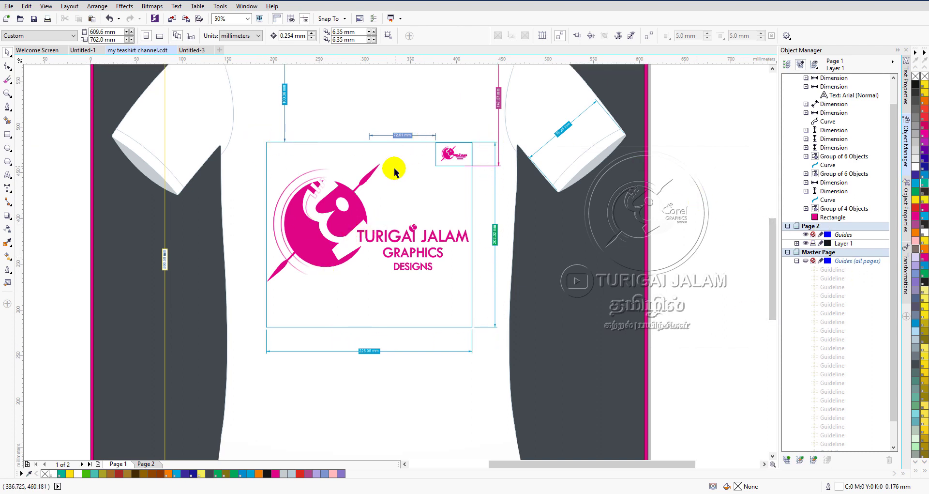
{"action": "left_click", "coordinate": [355, 222]}
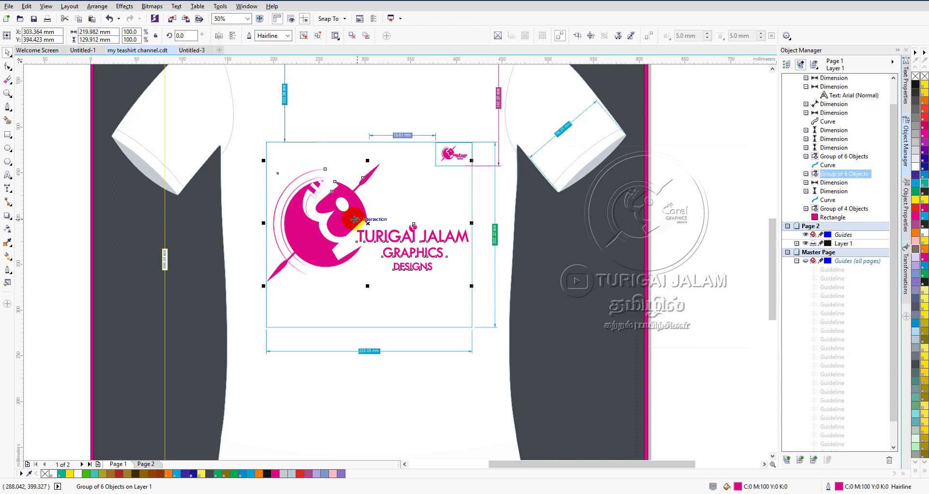
{"action": "left_click", "coordinate": [726, 145]}
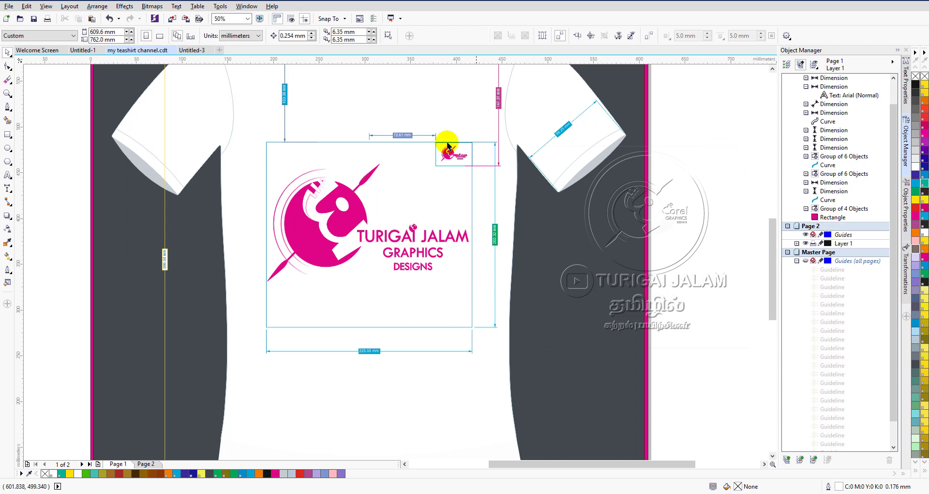
{"action": "left_click", "coordinate": [300, 228]}
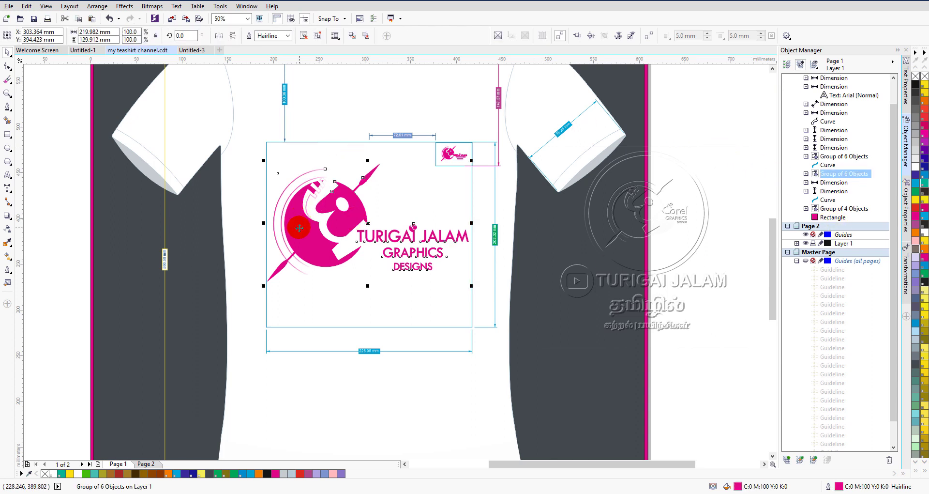
{"action": "left_click", "coordinate": [705, 170]}
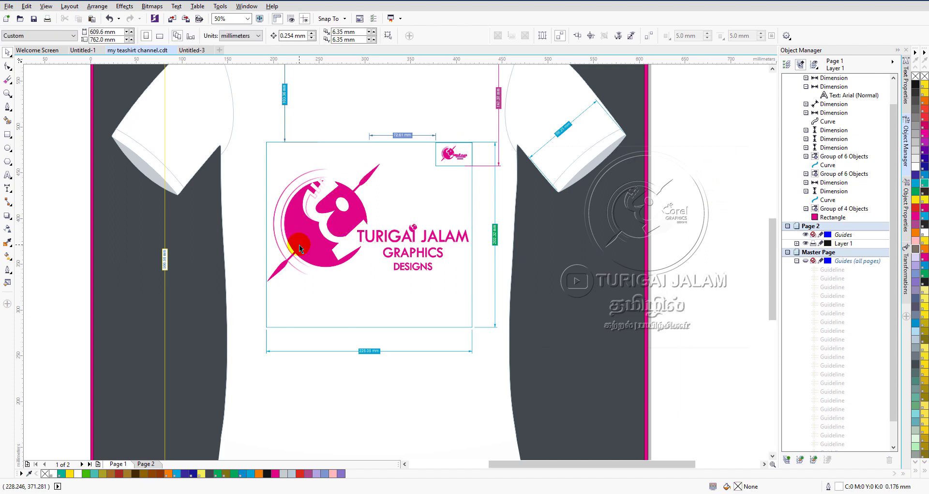
Delete the horizontal shoulder width dimension above the T-shirt.
{"action": "scroll", "coordinate": [299, 245], "scroll_direction": "down", "scroll_amount": 2}
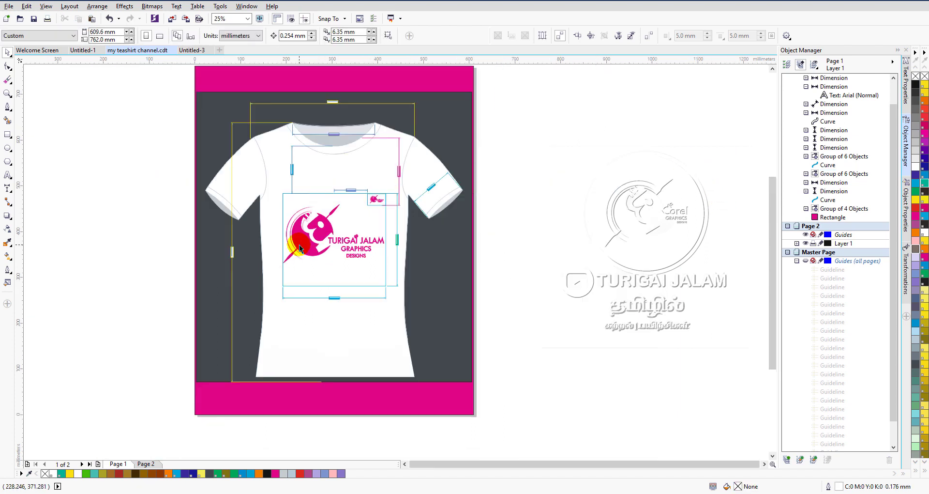
{"action": "left_click", "coordinate": [392, 104]}
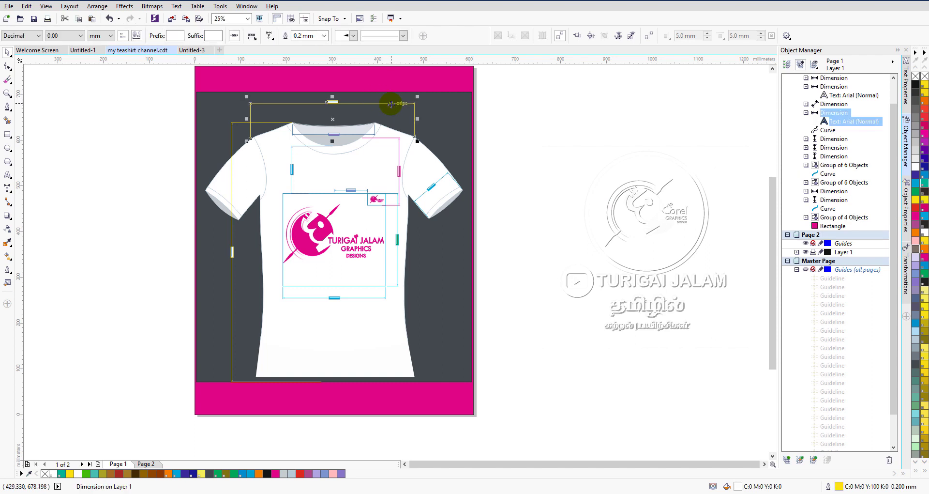
{"action": "key", "text": "Delete"}
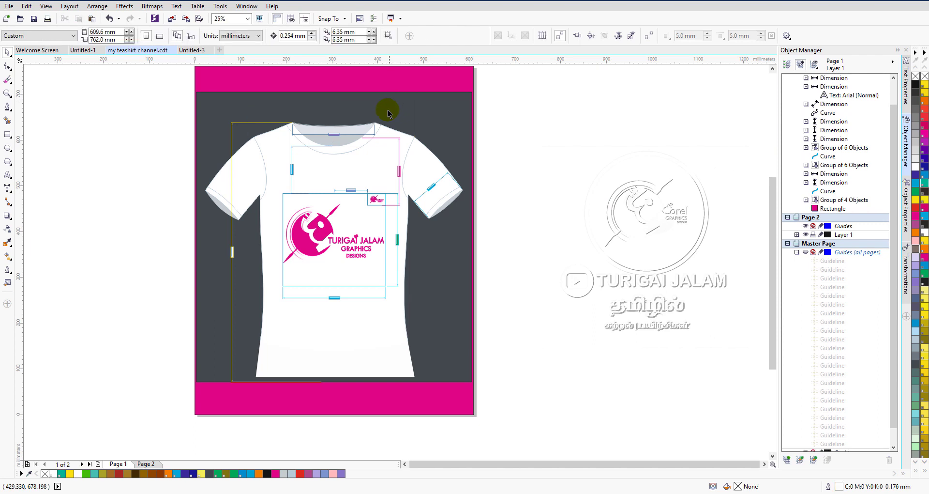
{"action": "left_click", "coordinate": [381, 137]}
{"action": "key", "text": "Delete"}
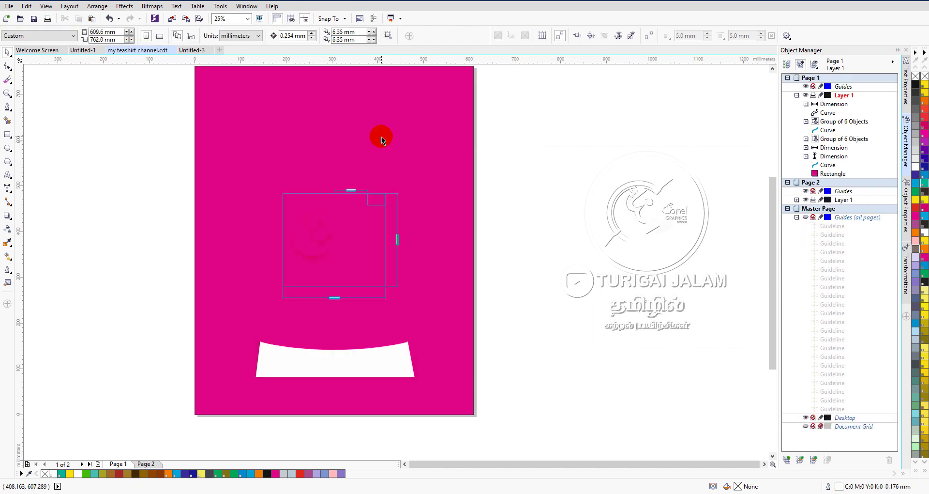
{"action": "key", "text": "ctrl+z"}
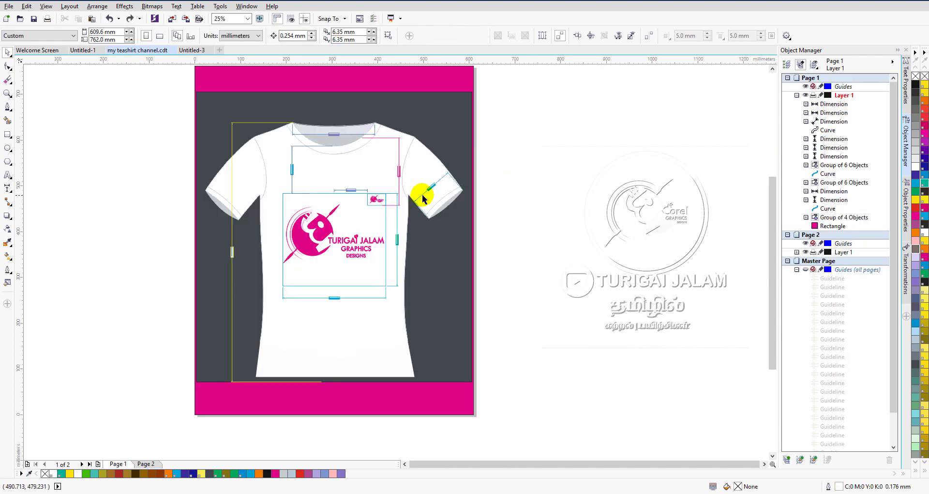
Delete the slanted sleeve opening dimension and the pocket logo's magenta vertical distance dimension.
{"action": "scroll", "coordinate": [433, 190], "scroll_direction": "up", "scroll_amount": 4}
{"action": "left_click", "coordinate": [425, 178], "text": "ctrl"}
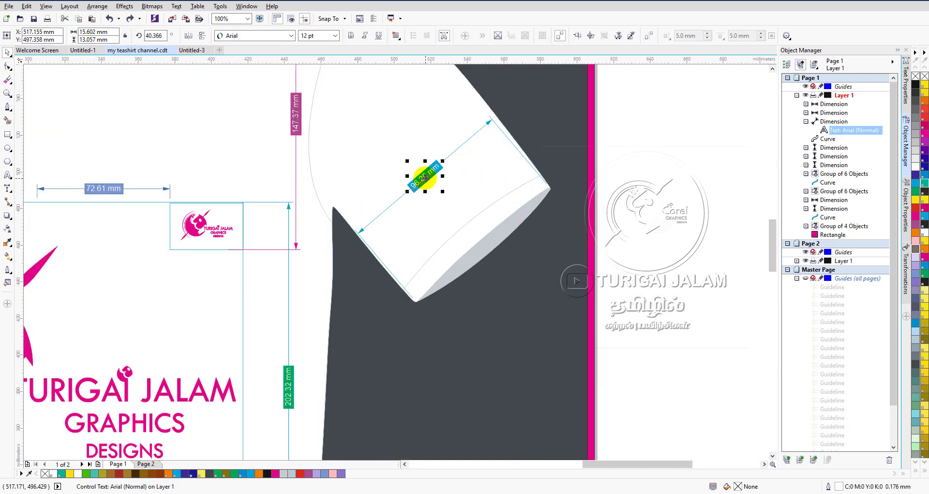
{"action": "key", "text": "Delete"}
{"action": "left_click", "coordinate": [296, 127]}
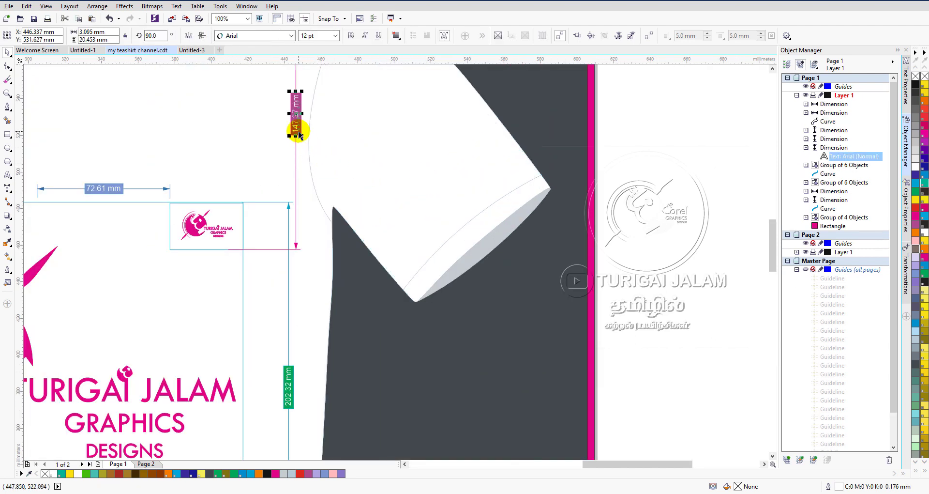
{"action": "key", "text": "Delete"}
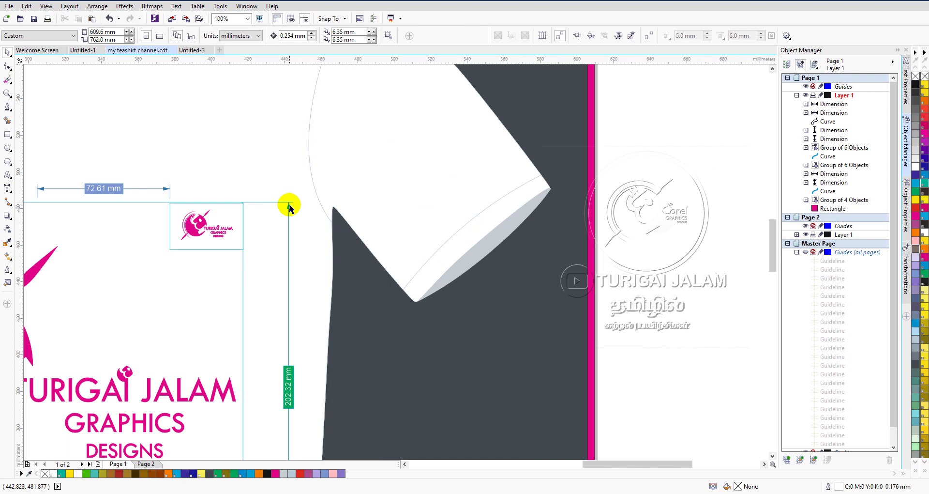
Delete the print area's green height dimension and the horizontal centre offset dimension beside the pocket logo.
{"action": "left_click", "coordinate": [289, 209]}
{"action": "key", "text": "Delete"}
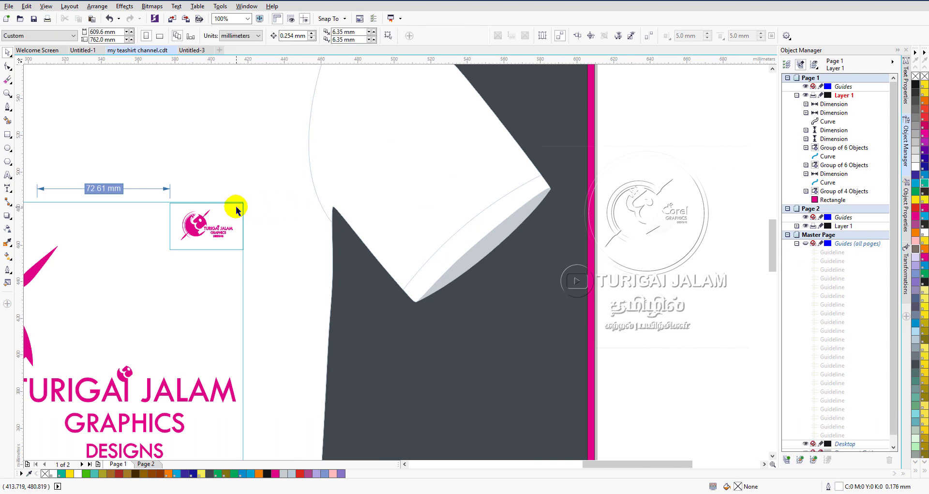
{"action": "left_click", "coordinate": [166, 190]}
{"action": "key", "text": "Delete"}
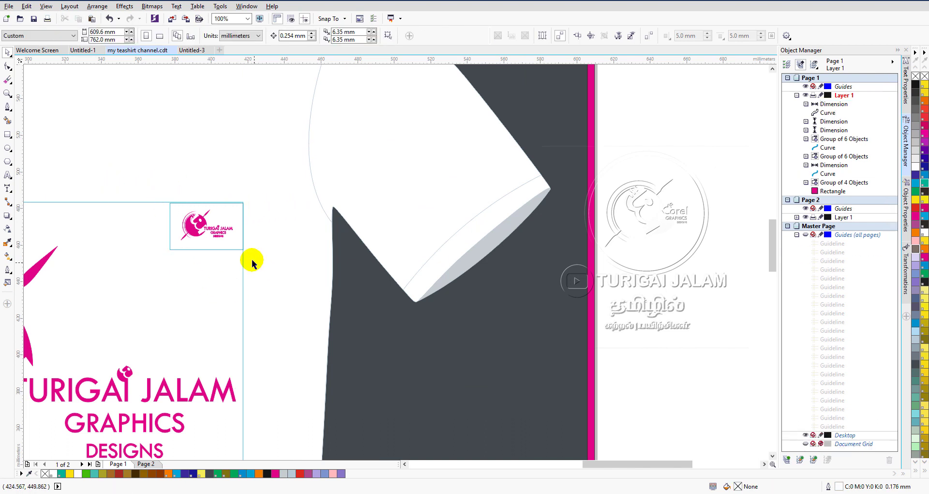
Delete the outline frames around the pocket logo and the large chest print area.
{"action": "left_click", "coordinate": [242, 250]}
{"action": "key", "text": "Delete"}
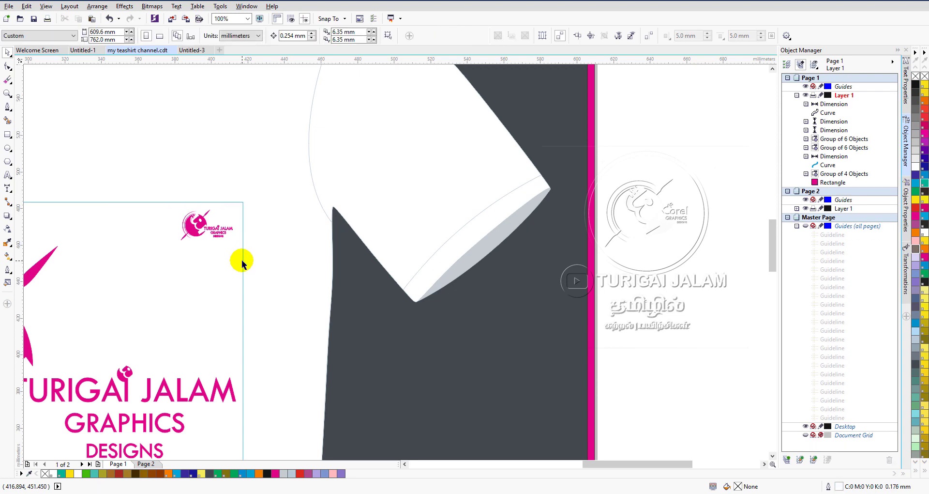
{"action": "left_click", "coordinate": [243, 263]}
{"action": "key", "text": "Delete"}
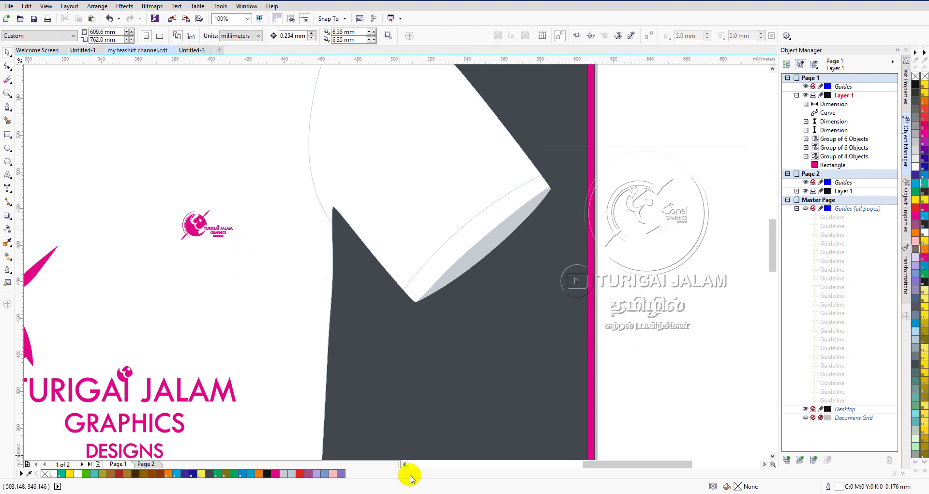
Delete the vertical dimension between the neckline and the large chest logo's print area.
{"action": "scroll", "coordinate": [405, 464], "scroll_direction": "left", "scroll_amount": 10}
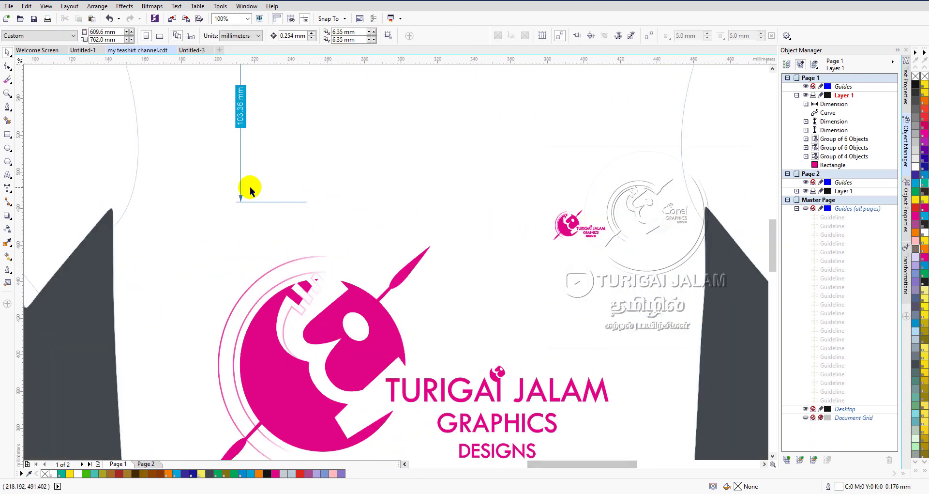
{"action": "left_click", "coordinate": [240, 199]}
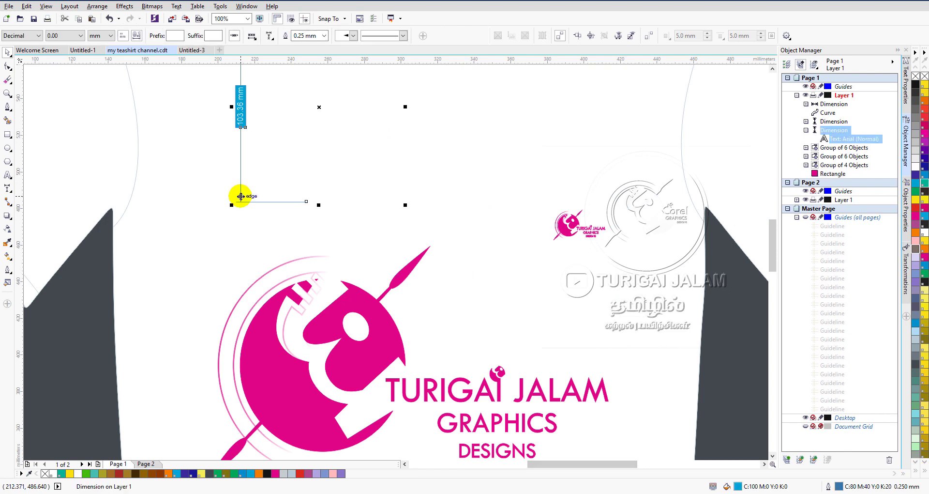
{"action": "key", "text": "Delete"}
Delete the neckline width dimension and the T-shirt's overall length dimension.
{"action": "scroll", "coordinate": [318, 259], "scroll_direction": "down", "scroll_amount": 2}
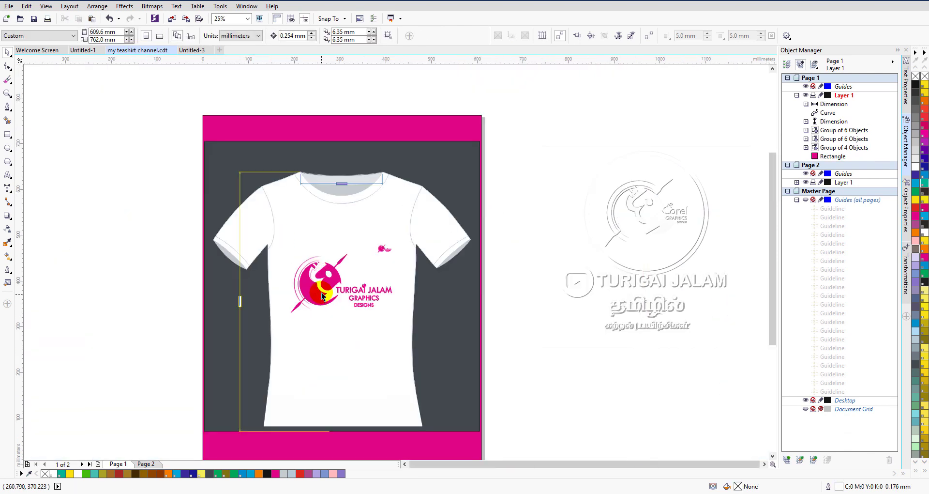
{"action": "left_click", "coordinate": [342, 182]}
{"action": "key", "text": "Delete"}
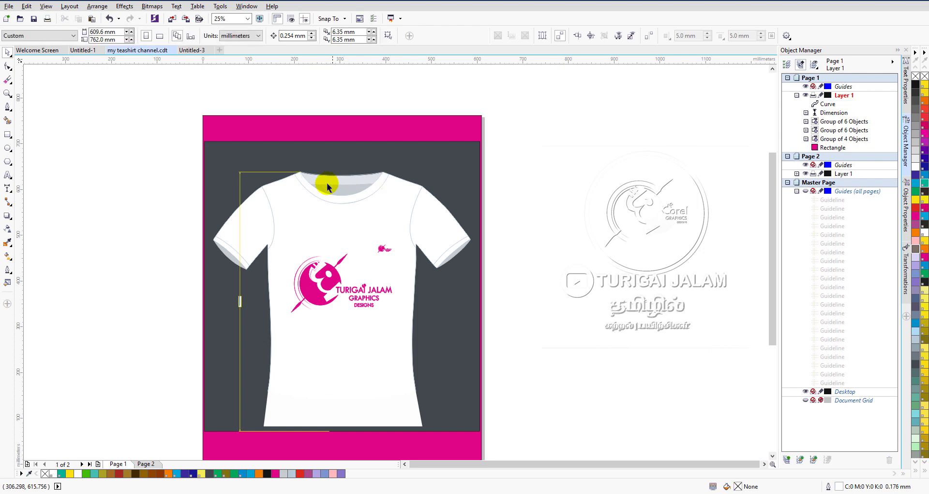
{"action": "left_click", "coordinate": [241, 176]}
{"action": "key", "text": "Delete"}
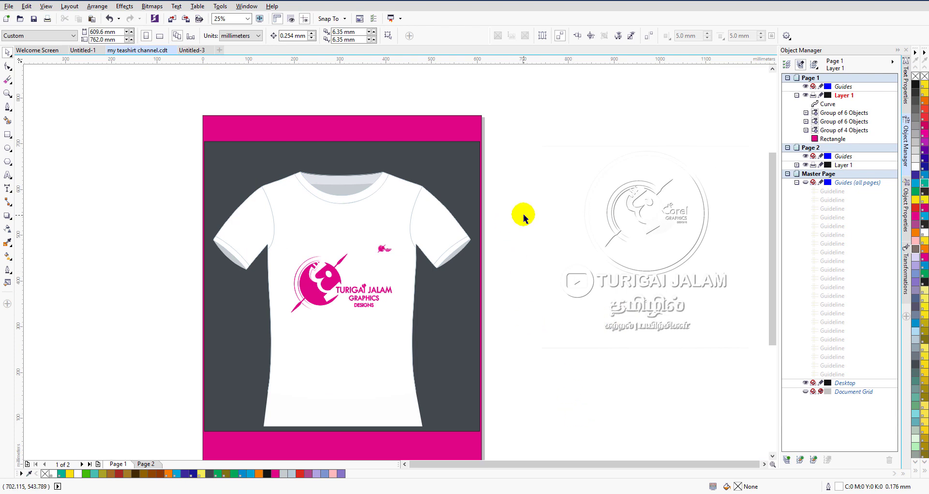
Fit the page in view and check the cleaned T-shirt mockup in full-screen preview.
{"action": "left_click", "coordinate": [772, 456]}
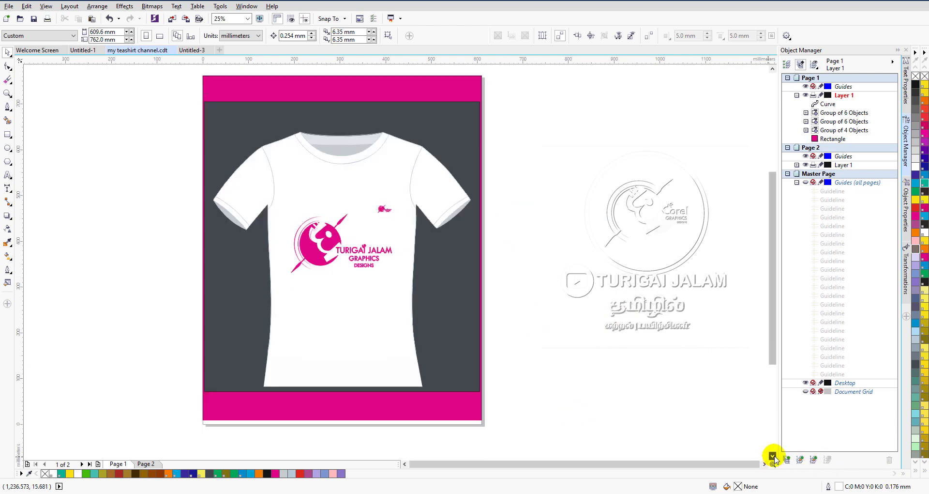
{"action": "left_click", "coordinate": [450, 84]}
{"action": "left_click", "coordinate": [655, 126]}
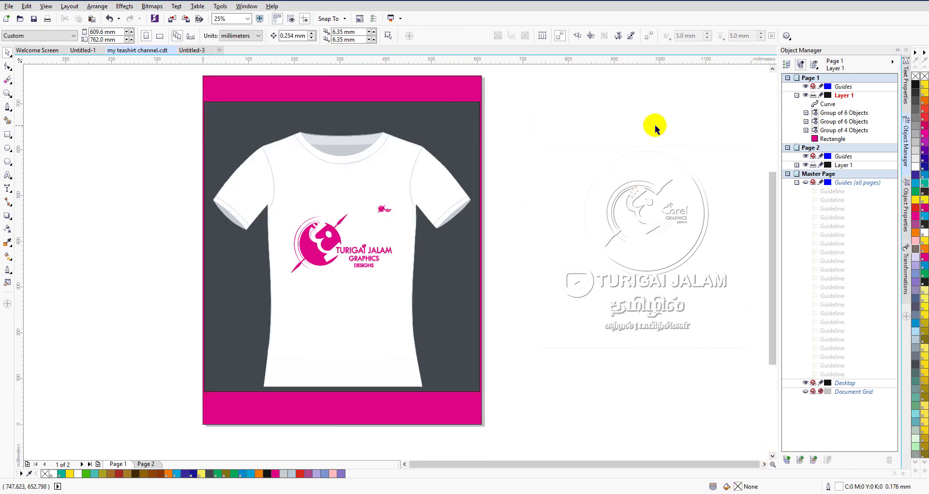
{"action": "left_click", "coordinate": [773, 69]}
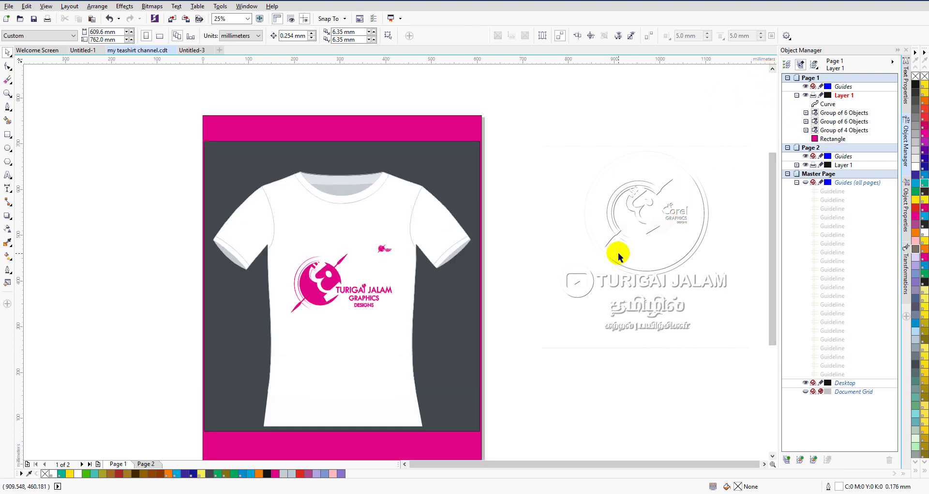
{"action": "left_click", "coordinate": [247, 19]}
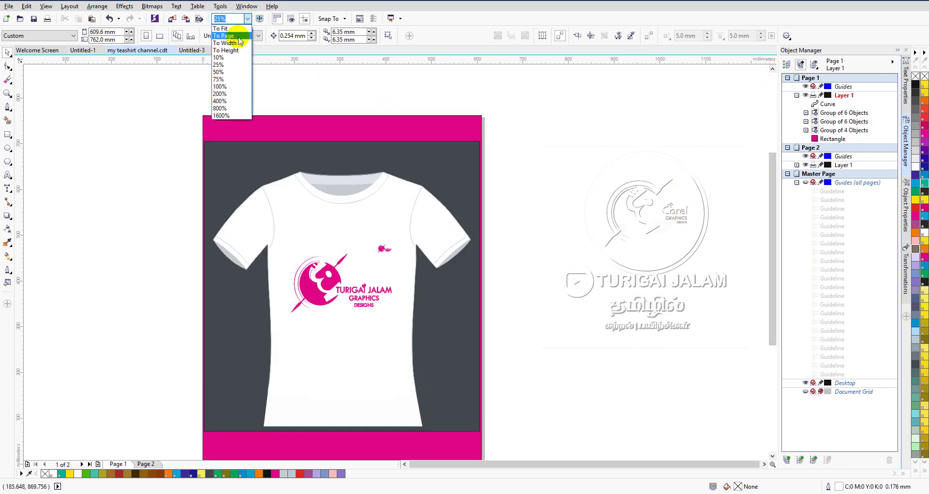
{"action": "left_click", "coordinate": [238, 39]}
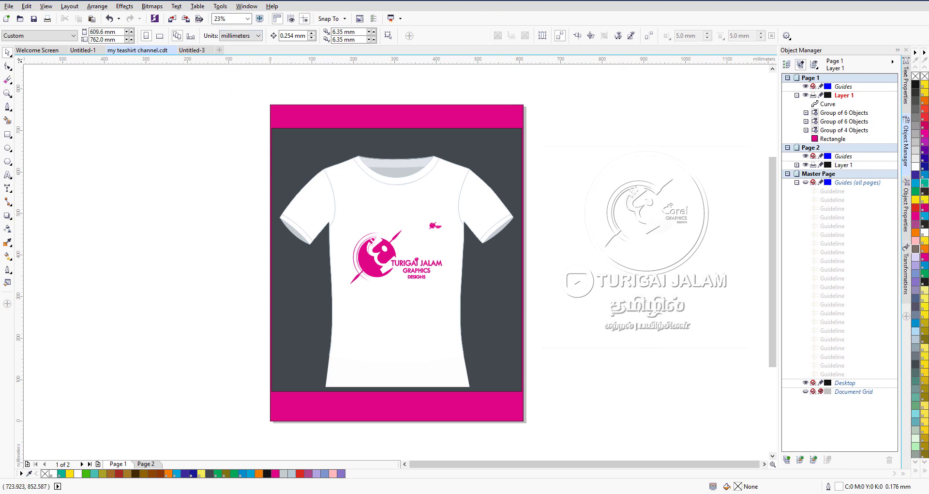
{"action": "left_click", "coordinate": [260, 20]}
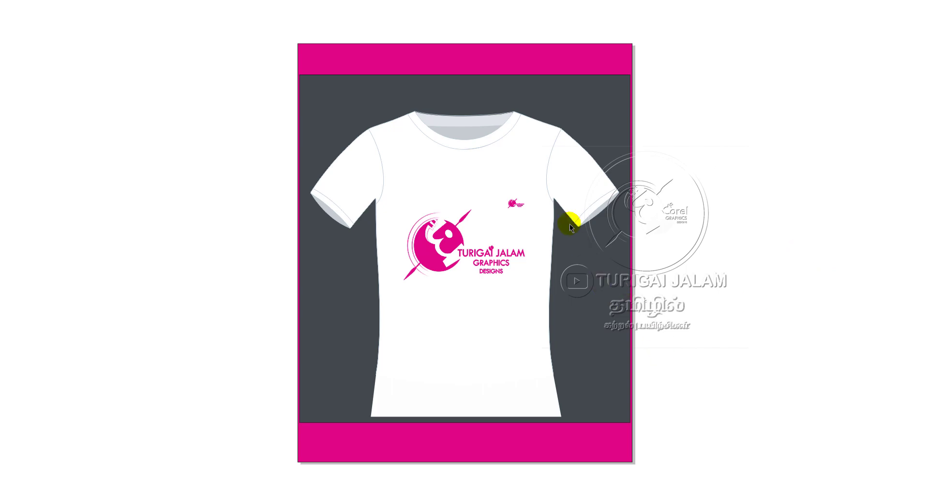
{"action": "key", "text": "F9"}
Inspect the small pocket logo's artwork and lettering up close and compare it with the large chest logo.
{"action": "scroll", "coordinate": [422, 242], "scroll_direction": "up", "scroll_amount": 3}
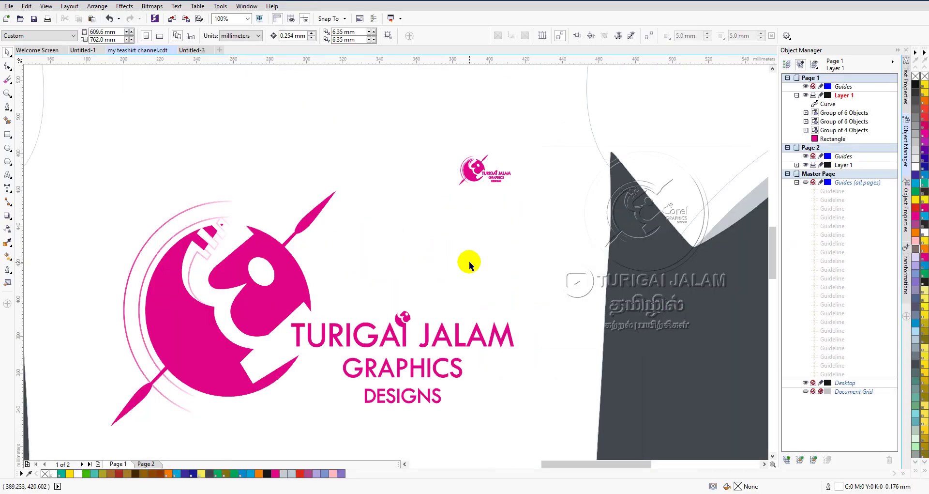
{"action": "scroll", "coordinate": [471, 261], "scroll_direction": "up", "scroll_amount": 1}
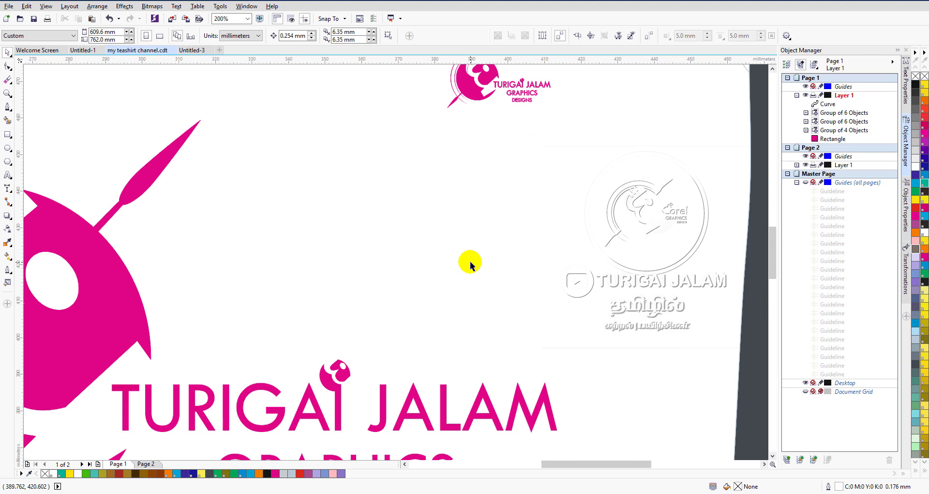
{"action": "scroll", "coordinate": [471, 261], "scroll_direction": "down", "scroll_amount": 2}
{"action": "scroll", "coordinate": [481, 213], "scroll_direction": "up", "scroll_amount": 3}
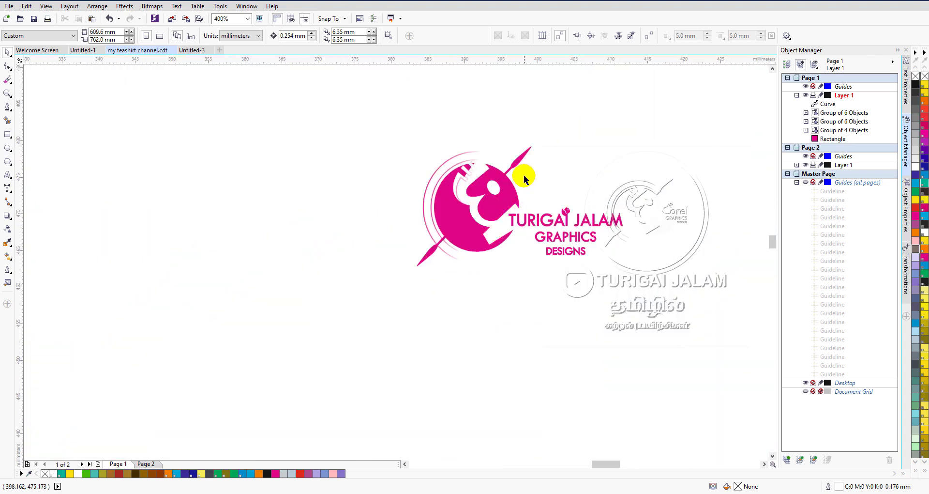
{"action": "scroll", "coordinate": [518, 176], "scroll_direction": "up", "scroll_amount": 1}
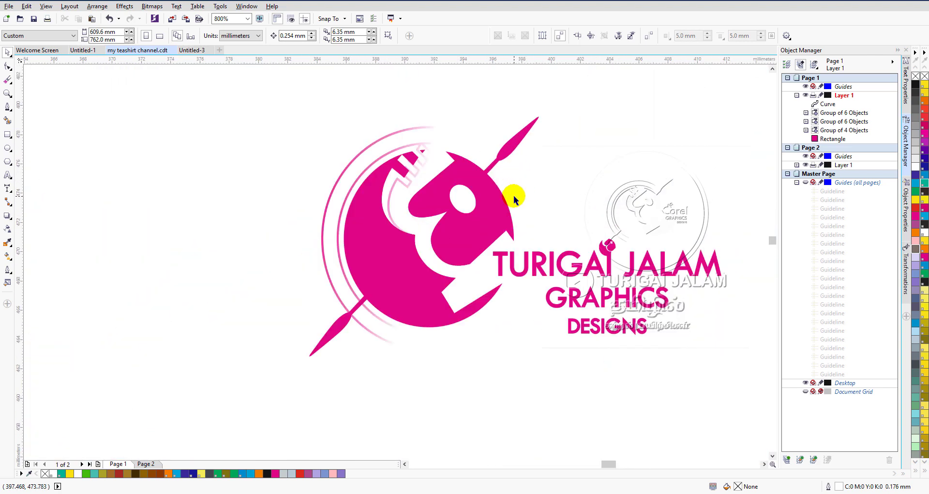
{"action": "scroll", "coordinate": [492, 184], "scroll_direction": "up", "scroll_amount": 1}
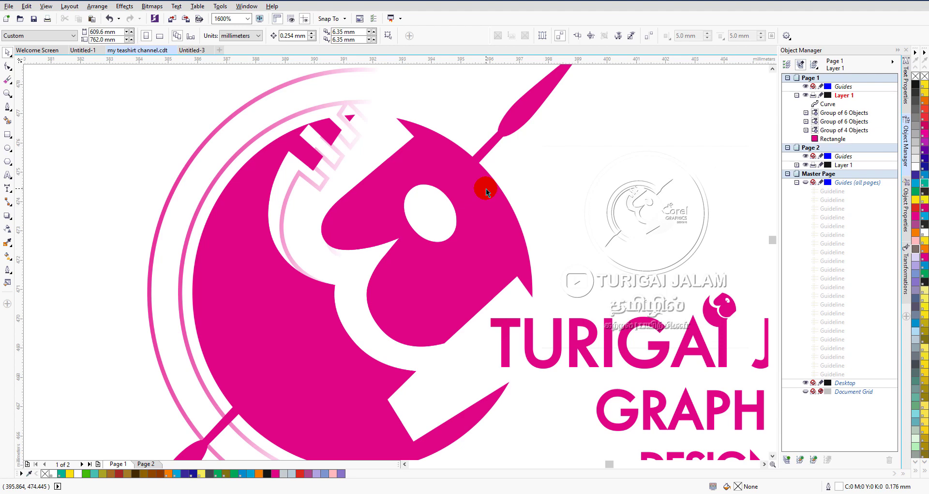
{"action": "scroll", "coordinate": [486, 188], "scroll_direction": "down", "scroll_amount": 2}
{"action": "scroll", "coordinate": [486, 188], "scroll_direction": "down", "scroll_amount": 1}
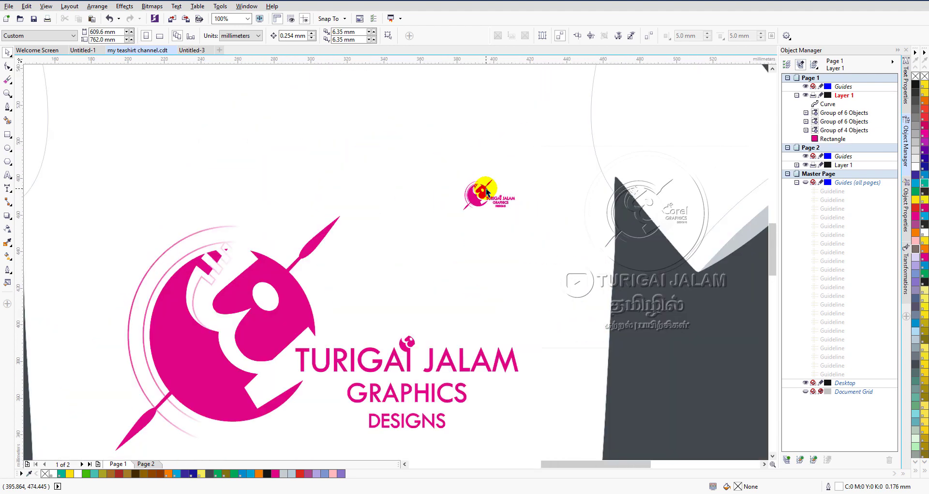
{"action": "scroll", "coordinate": [188, 317], "scroll_direction": "up", "scroll_amount": 1}
{"action": "scroll", "coordinate": [189, 317], "scroll_direction": "down", "scroll_amount": 1}
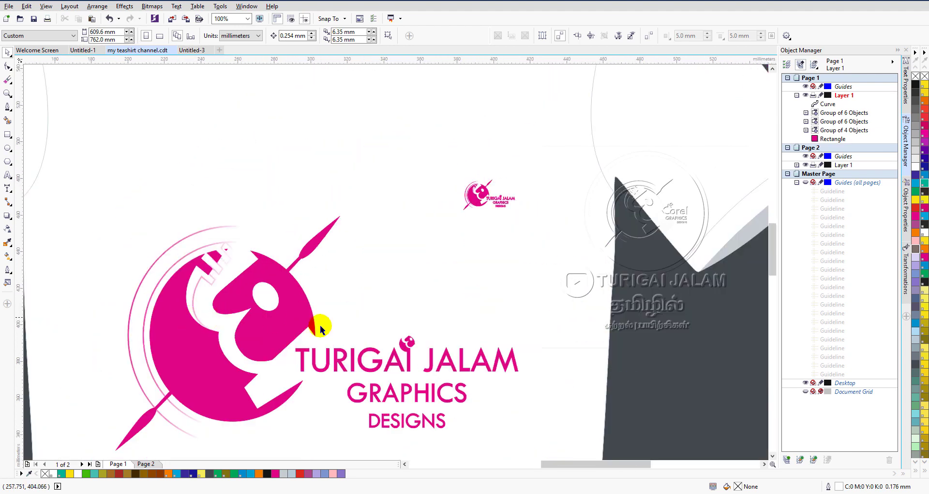
Examine the large chest logo closely and review both logos' placement on the whole T-shirt.
{"action": "left_click_drag", "start_coordinate": [773, 255], "coordinate": [773, 283]}
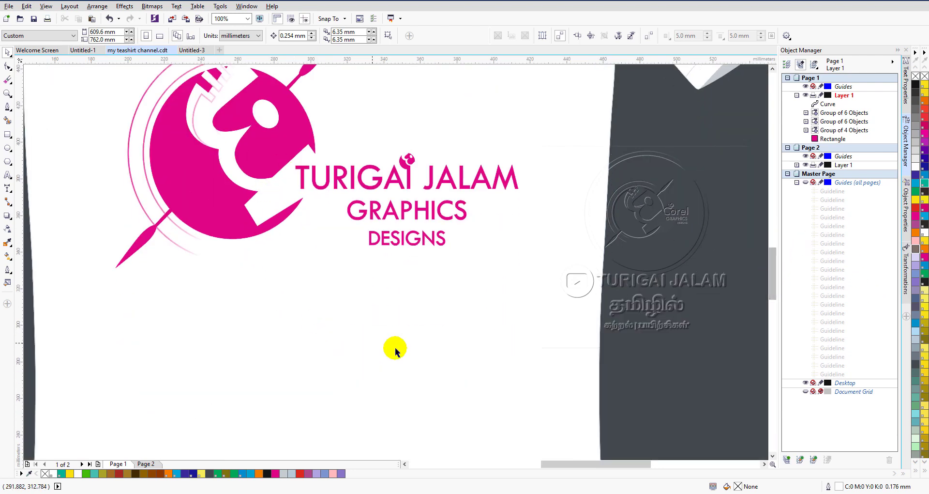
{"action": "left_click_drag", "start_coordinate": [587, 465], "coordinate": [562, 465]}
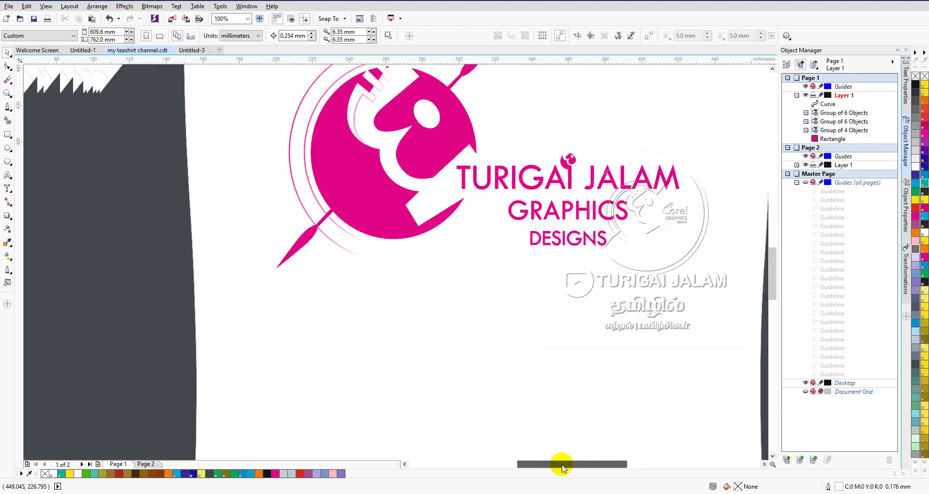
{"action": "left_click_drag", "start_coordinate": [777, 280], "coordinate": [777, 257]}
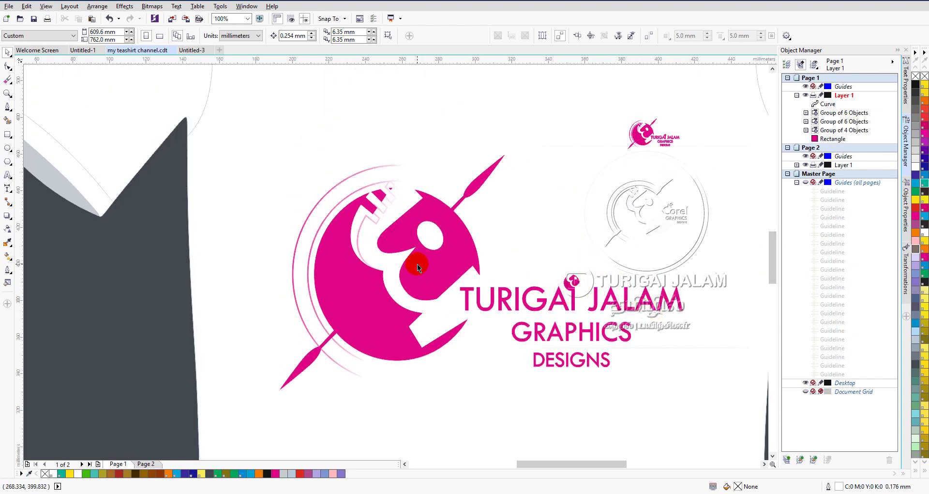
{"action": "scroll", "coordinate": [464, 248], "scroll_direction": "down", "scroll_amount": 2}
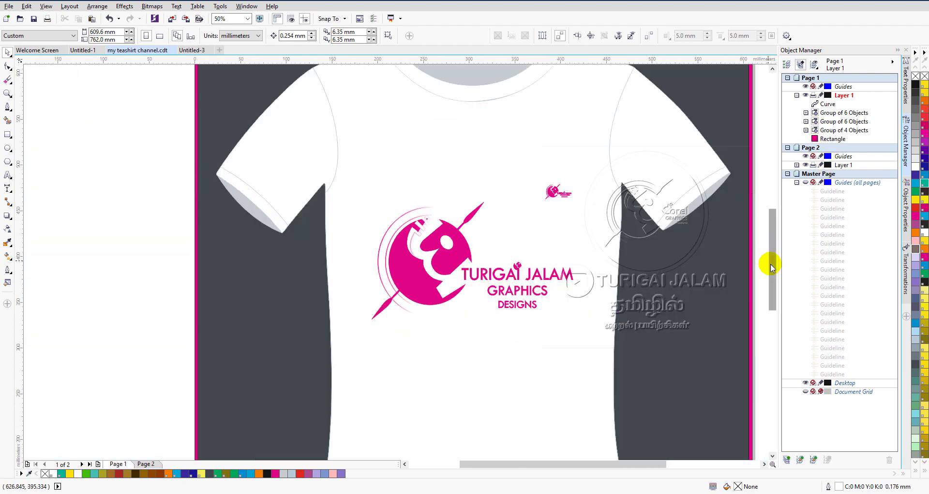
{"action": "left_click_drag", "start_coordinate": [772, 265], "coordinate": [772, 256]}
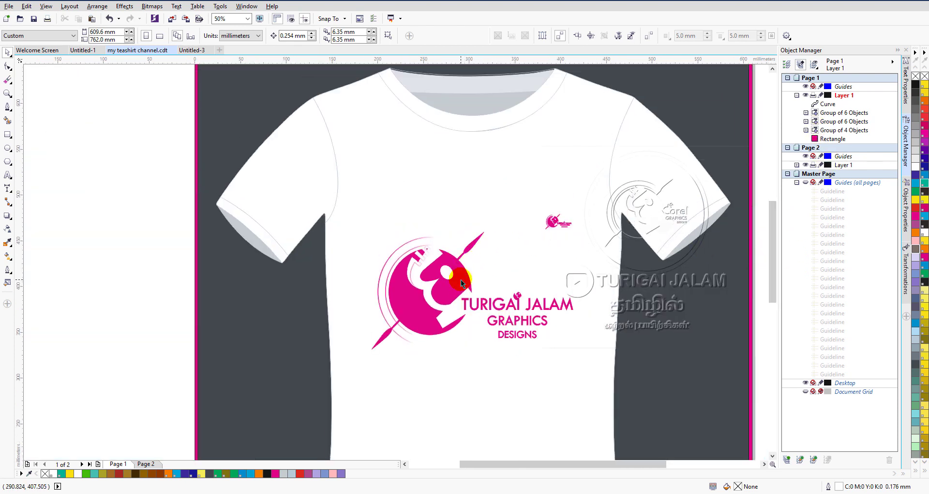
{"action": "left_click", "coordinate": [765, 464]}
{"action": "left_click_drag", "start_coordinate": [774, 289], "coordinate": [774, 289]}
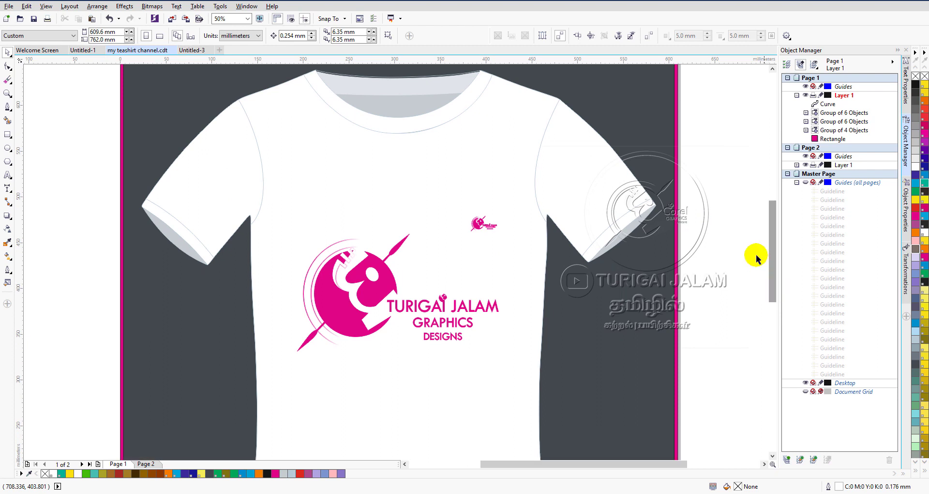
{"action": "scroll", "coordinate": [705, 176], "scroll_direction": "down", "scroll_amount": 1}
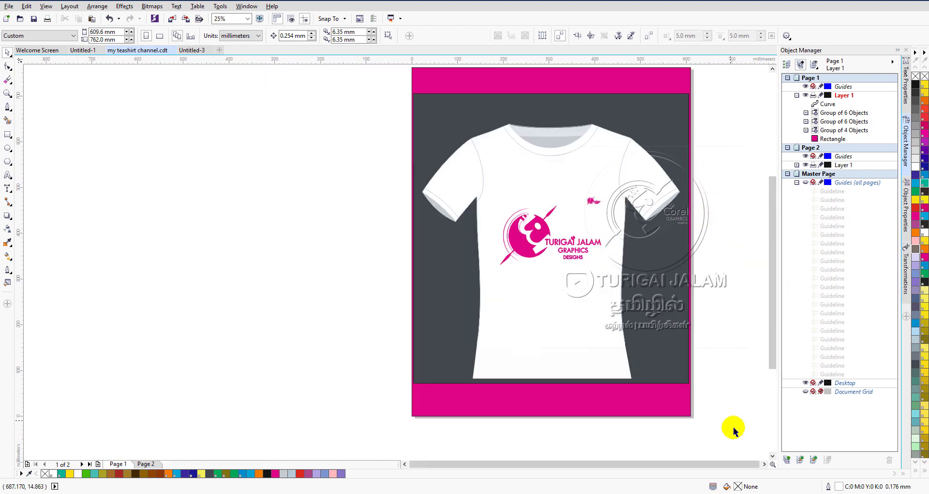
{"action": "left_click", "coordinate": [765, 465]}
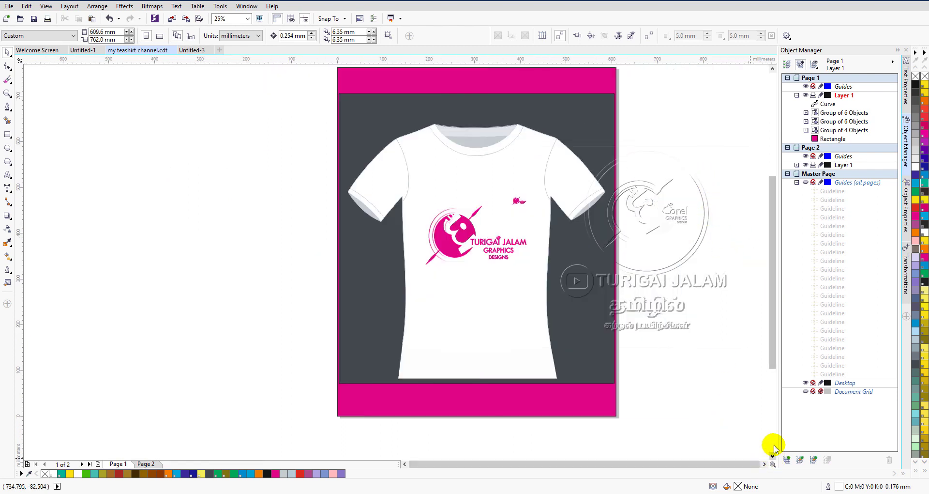
{"action": "left_click_drag", "start_coordinate": [776, 353], "coordinate": [768, 332]}
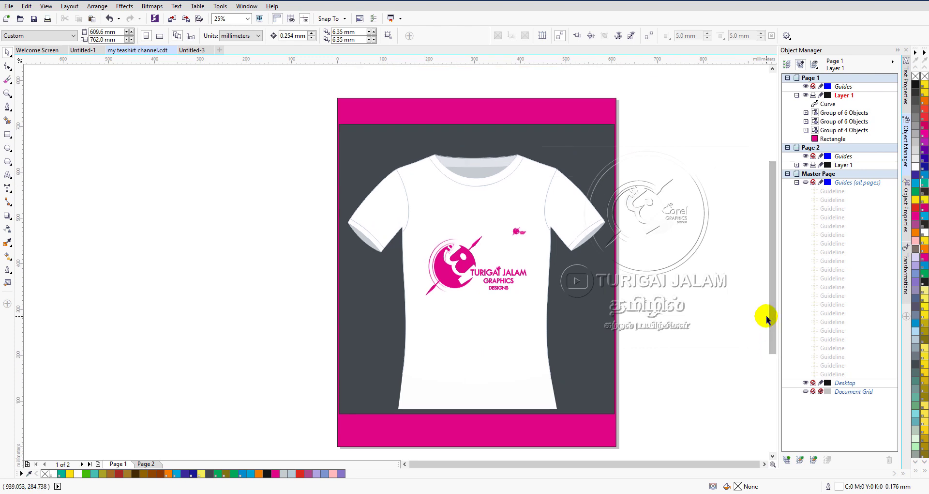